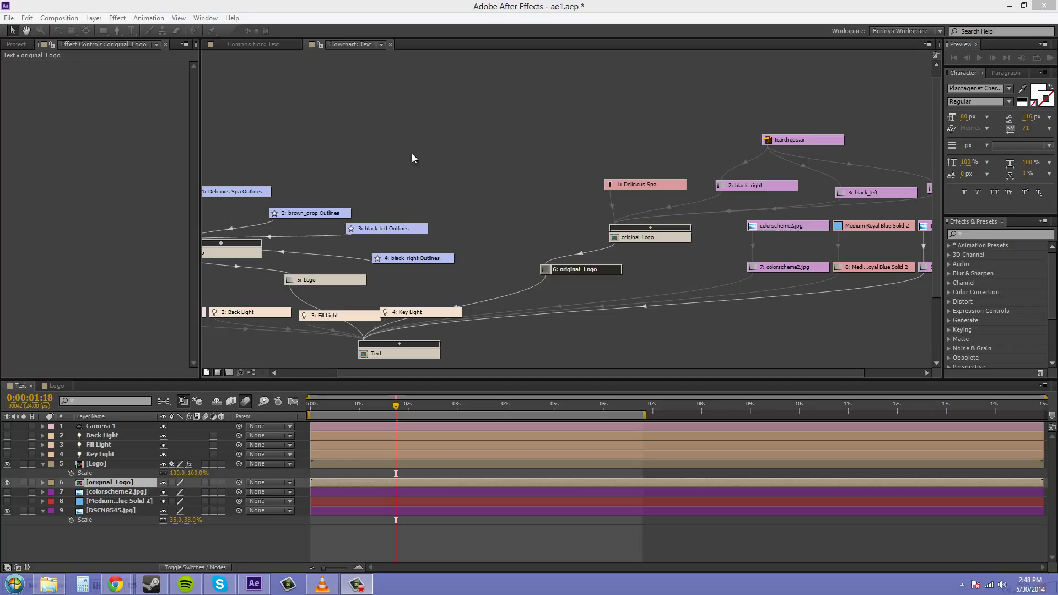
Step: View the Text composition's rendered frame and return to its flowchart
{"action": "left_click", "coordinate": [254, 45]}
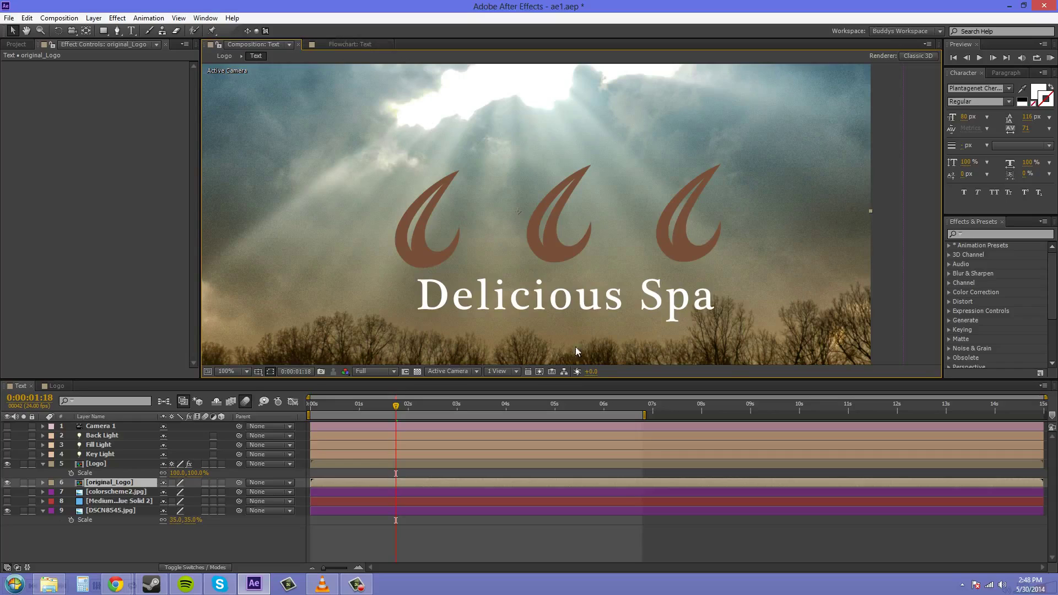
{"action": "left_click", "coordinate": [565, 372]}
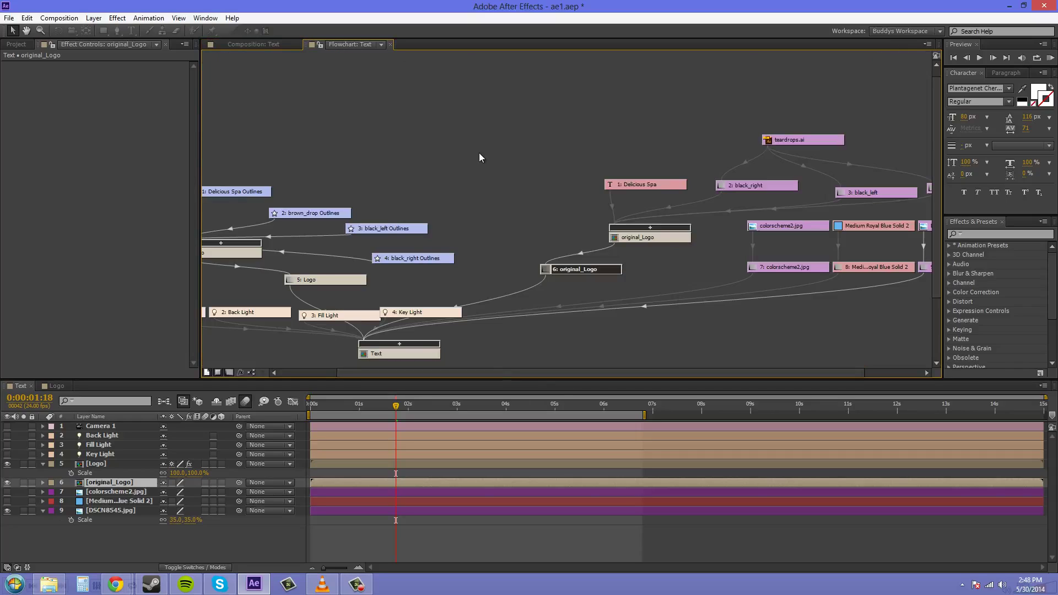
{"action": "left_click_drag", "start_coordinate": [537, 373], "coordinate": [464, 361]}
{"action": "left_click_drag", "start_coordinate": [375, 372], "coordinate": [633, 374]}
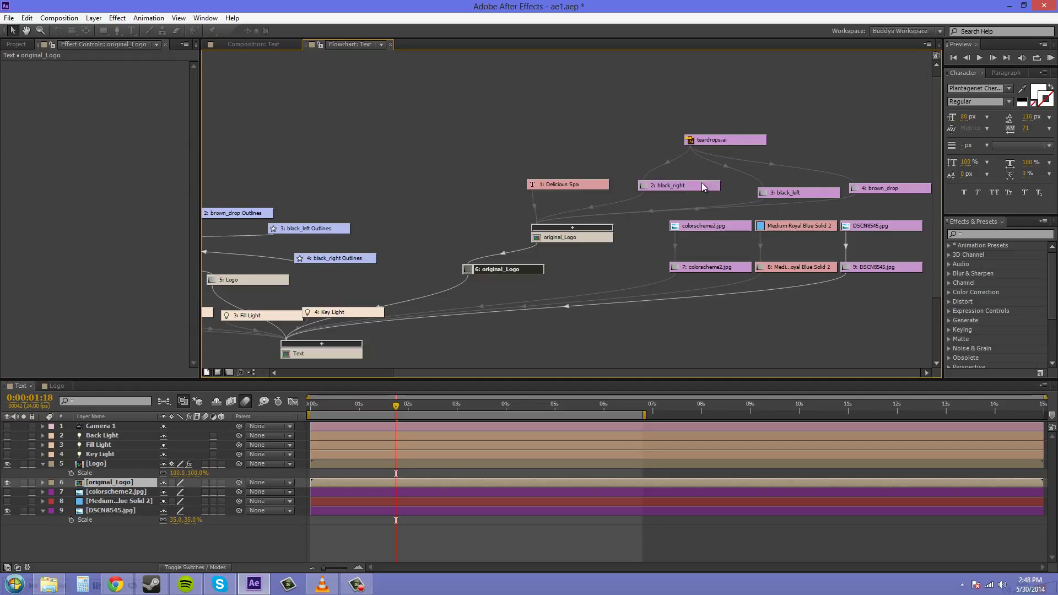
Step: Rearrange the teardrops.ai, black_right, black_left, brown_drop and Delicious Spa nodes upward in the flowchart to spread out the original_Logo branch
{"action": "left_click", "coordinate": [726, 140]}
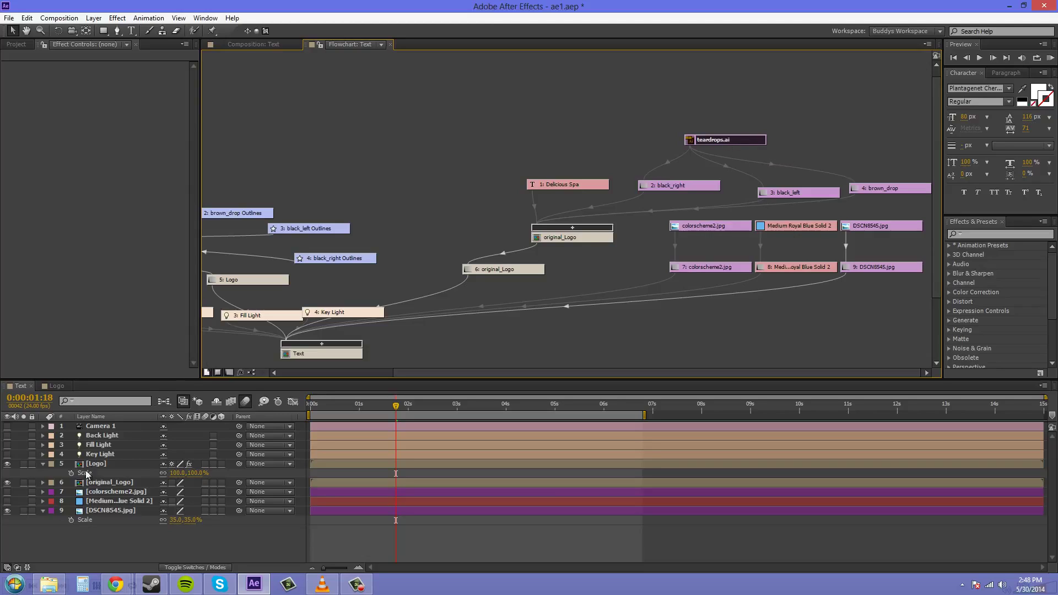
{"action": "left_click_drag", "start_coordinate": [745, 139], "coordinate": [774, 119]}
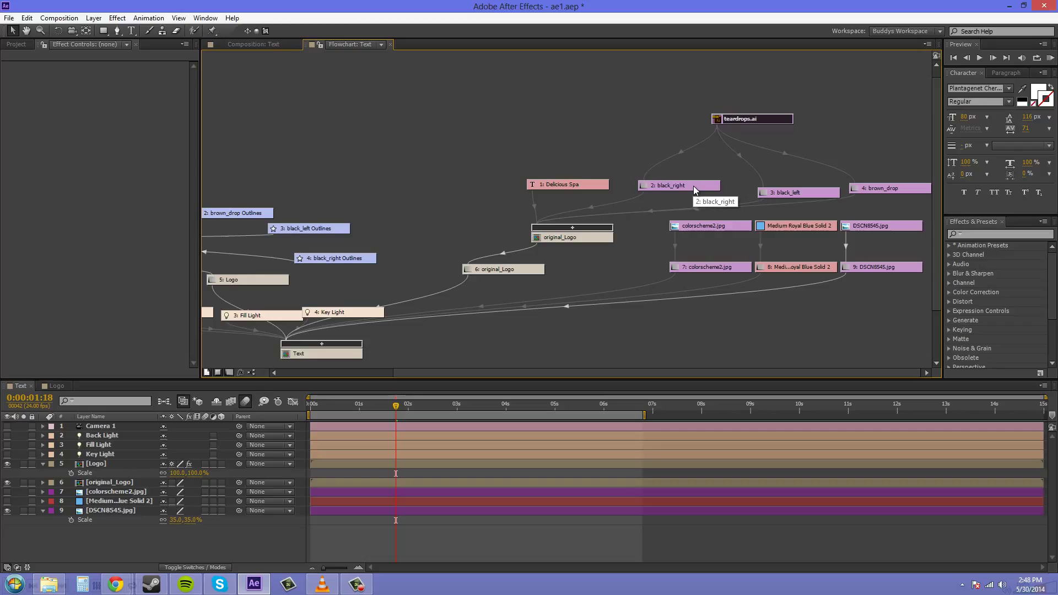
{"action": "left_click_drag", "start_coordinate": [692, 184], "coordinate": [690, 179]}
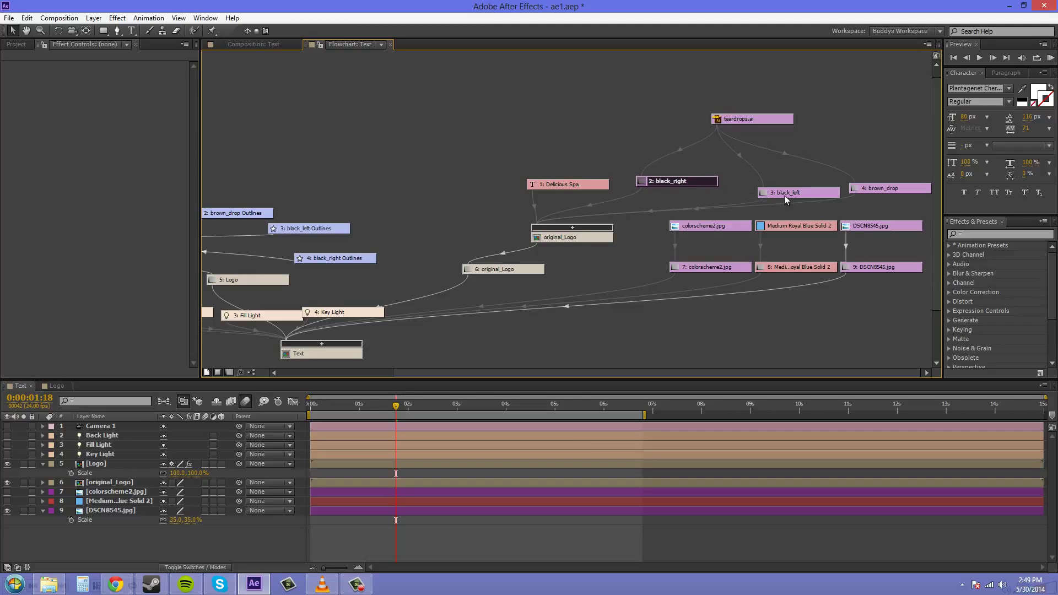
{"action": "left_click_drag", "start_coordinate": [785, 195], "coordinate": [777, 185]}
{"action": "left_click_drag", "start_coordinate": [880, 189], "coordinate": [882, 184]}
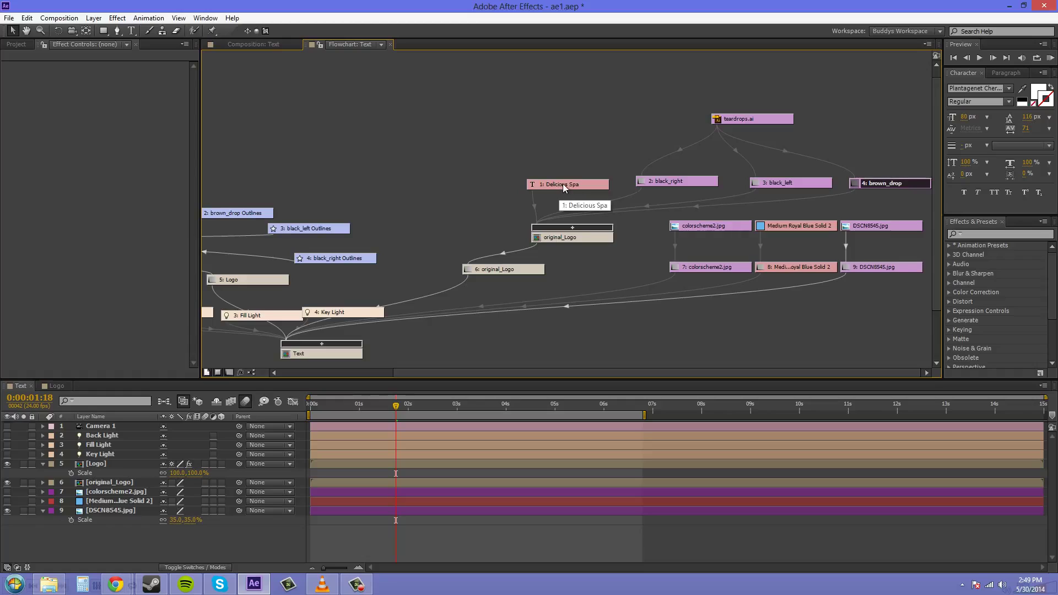
{"action": "mouse_move", "coordinate": [563, 183]}
{"action": "left_mouse_down"}
{"action": "mouse_move", "coordinate": [524, 166]}
{"action": "mouse_move", "coordinate": [512, 177]}
{"action": "mouse_move", "coordinate": [547, 177]}
{"action": "left_mouse_up"}
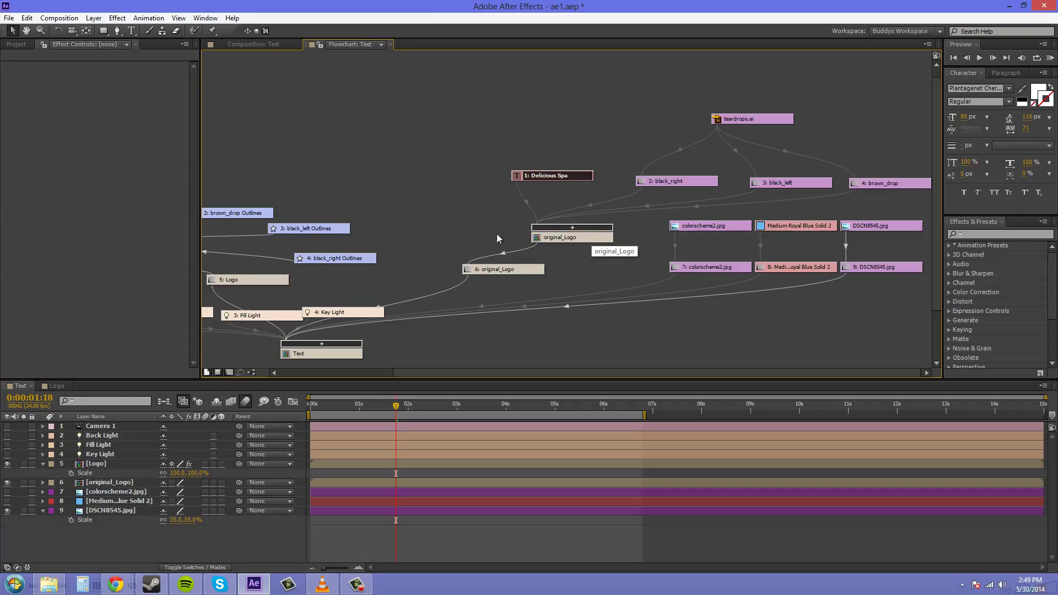
Step: Inspect the layers inside the original_Logo precomp and return to the Text flowchart
{"action": "double_click", "coordinate": [104, 483]}
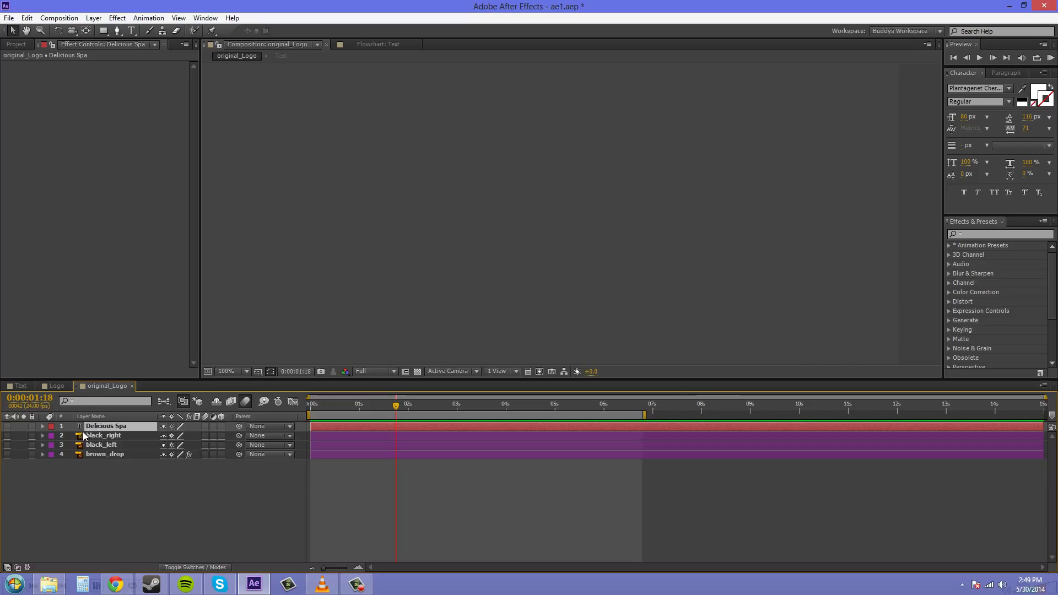
{"action": "left_click", "coordinate": [27, 385]}
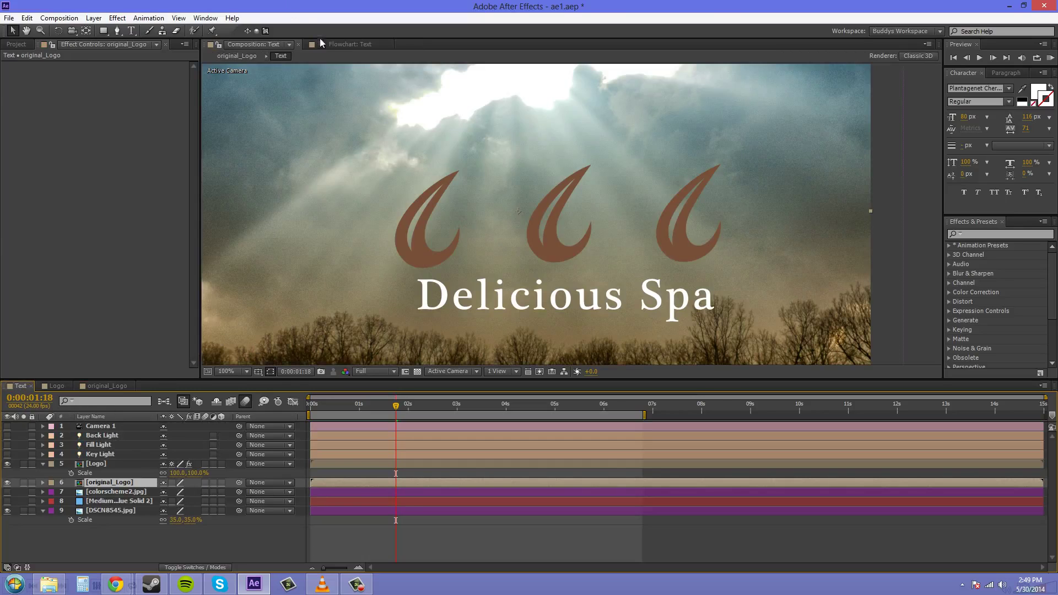
{"action": "left_click", "coordinate": [348, 44]}
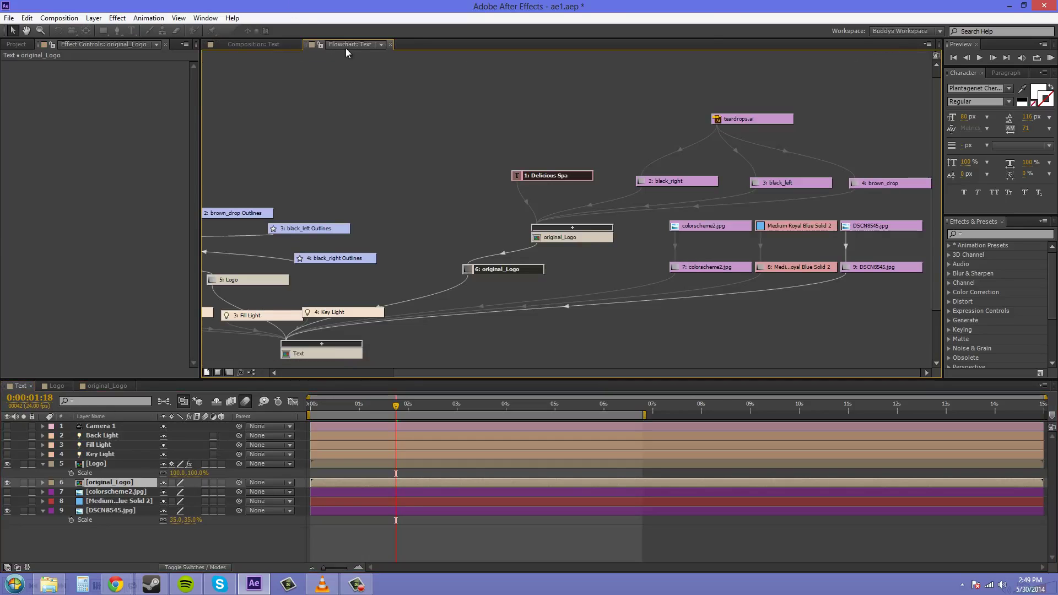
Step: Collapse the original_Logo composition node, move it above the others, and separate the overlapping Logo and original_Logo layer nodes
{"action": "left_click", "coordinate": [571, 229]}
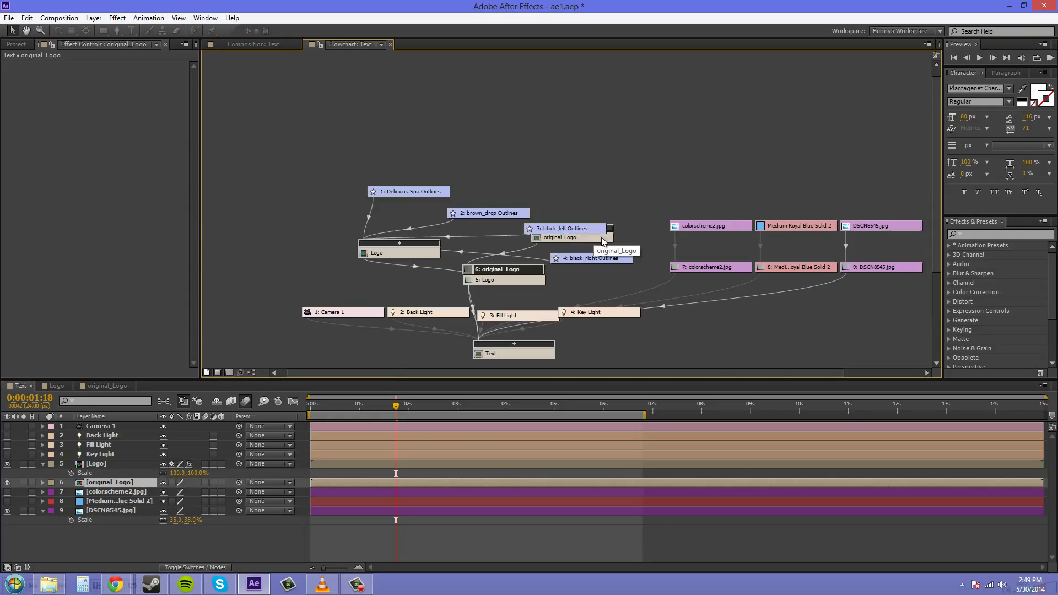
{"action": "left_click_drag", "start_coordinate": [602, 241], "coordinate": [644, 159]}
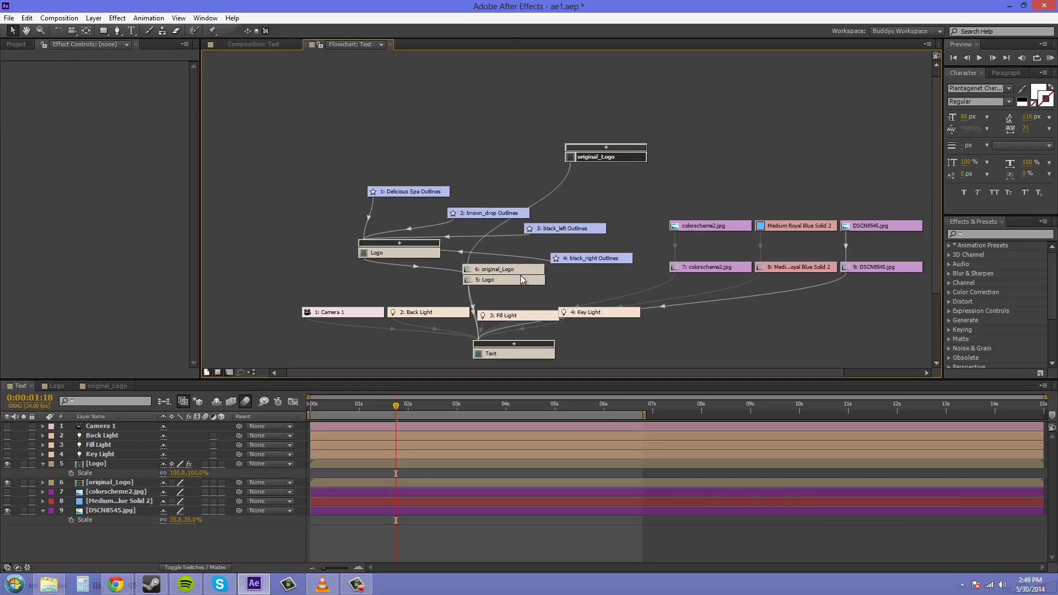
{"action": "mouse_move", "coordinate": [522, 279]}
{"action": "left_mouse_down"}
{"action": "mouse_move", "coordinate": [330, 278]}
{"action": "mouse_move", "coordinate": [537, 284]}
{"action": "left_mouse_up"}
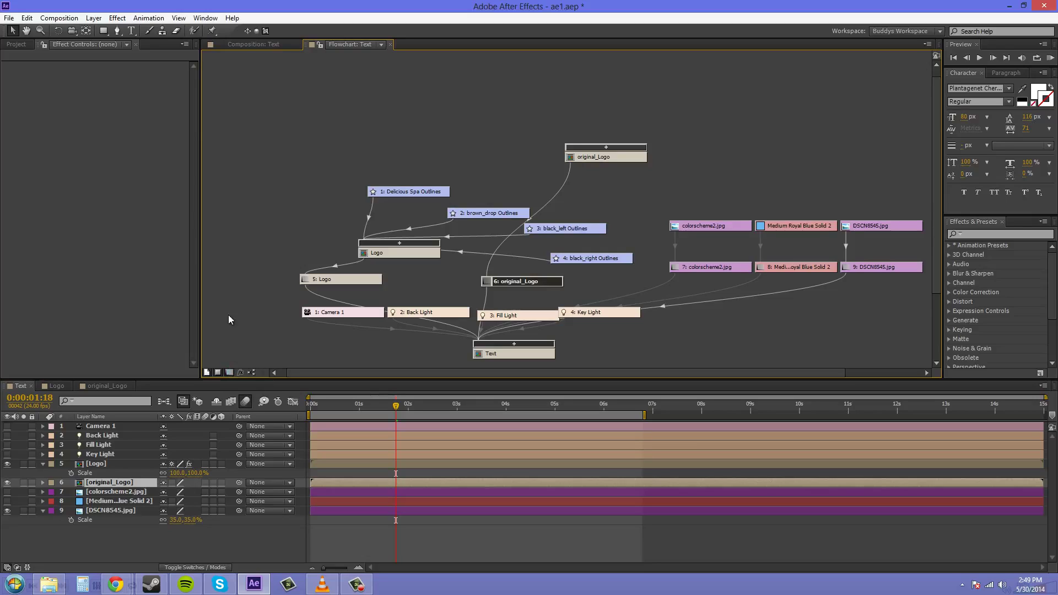
Step: Toggle the display of solids in the flowchart off and back on
{"action": "left_click", "coordinate": [218, 374]}
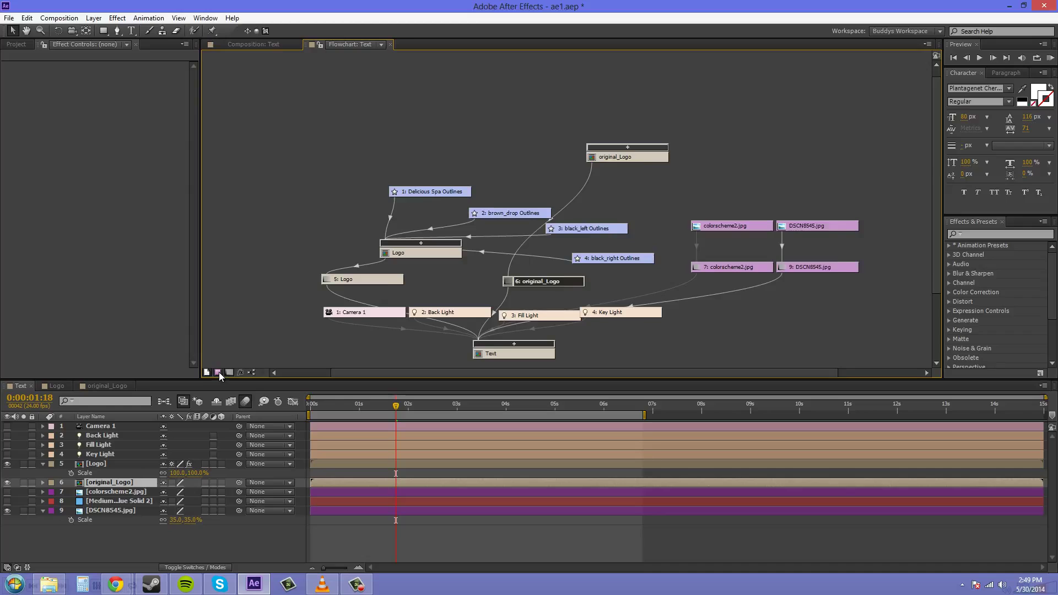
{"action": "left_click", "coordinate": [219, 374]}
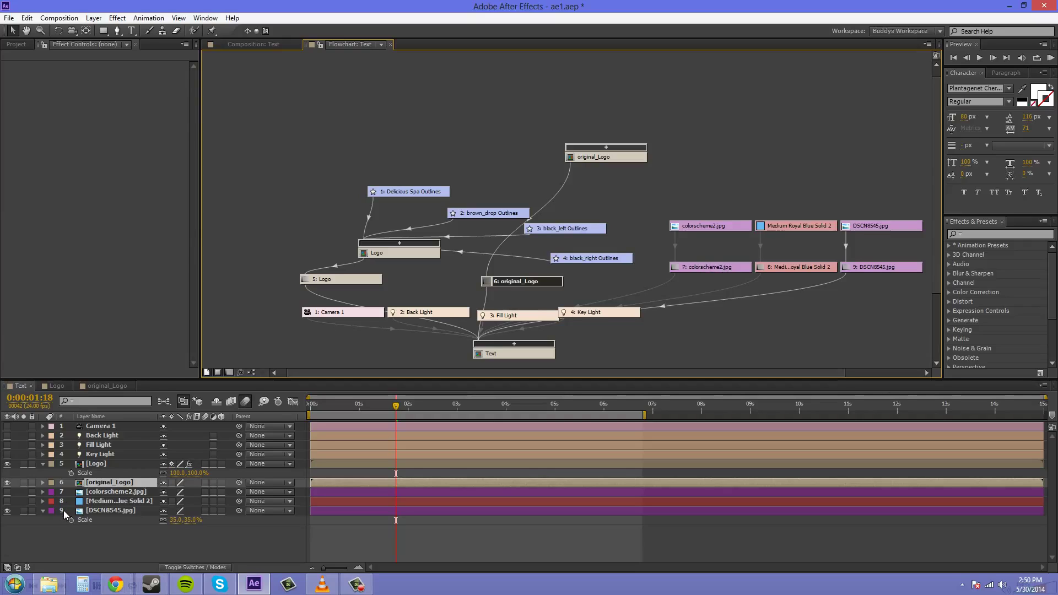
Step: Rename the DSCN8545.jpg layer as "sunny bg" and deselect it
{"action": "left_click", "coordinate": [99, 511]}
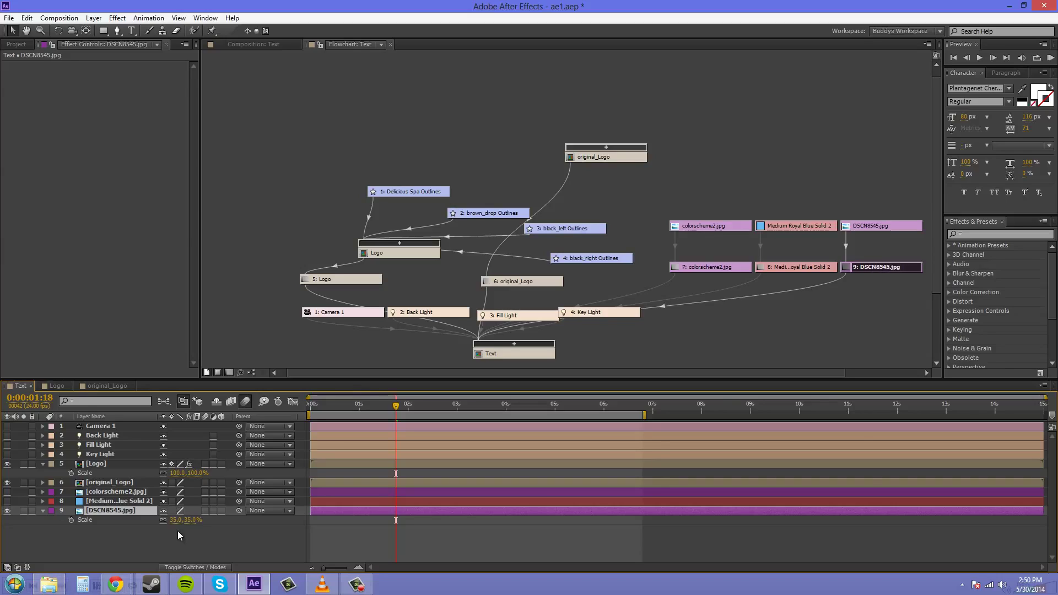
{"action": "left_click", "coordinate": [127, 534]}
{"action": "left_click", "coordinate": [124, 513]}
{"action": "key", "text": "Return"}
{"action": "type", "text": "sunny bg"}
{"action": "key", "text": "Return"}
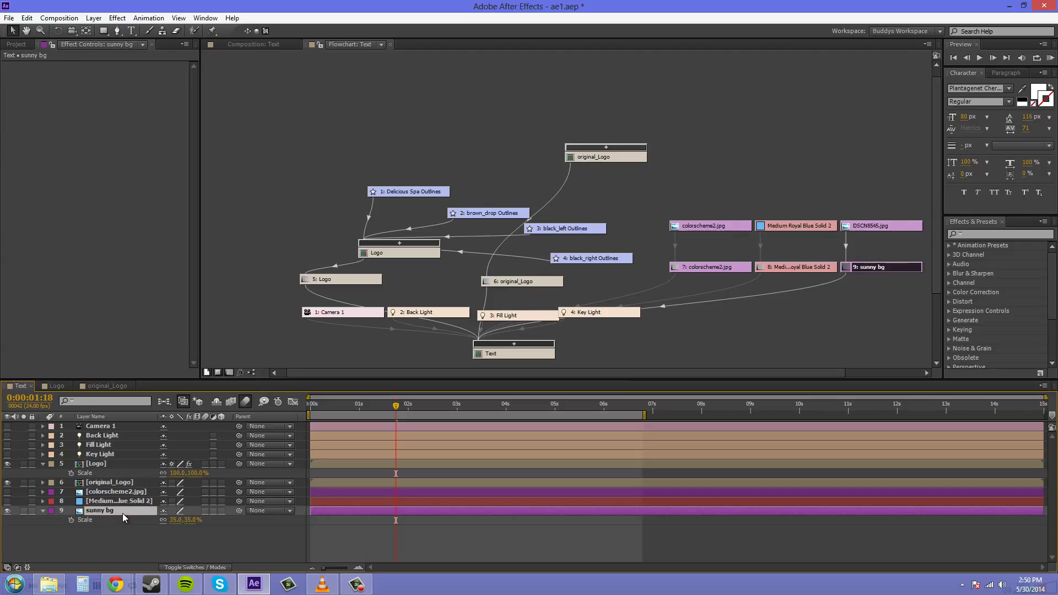
{"action": "left_click", "coordinate": [872, 247]}
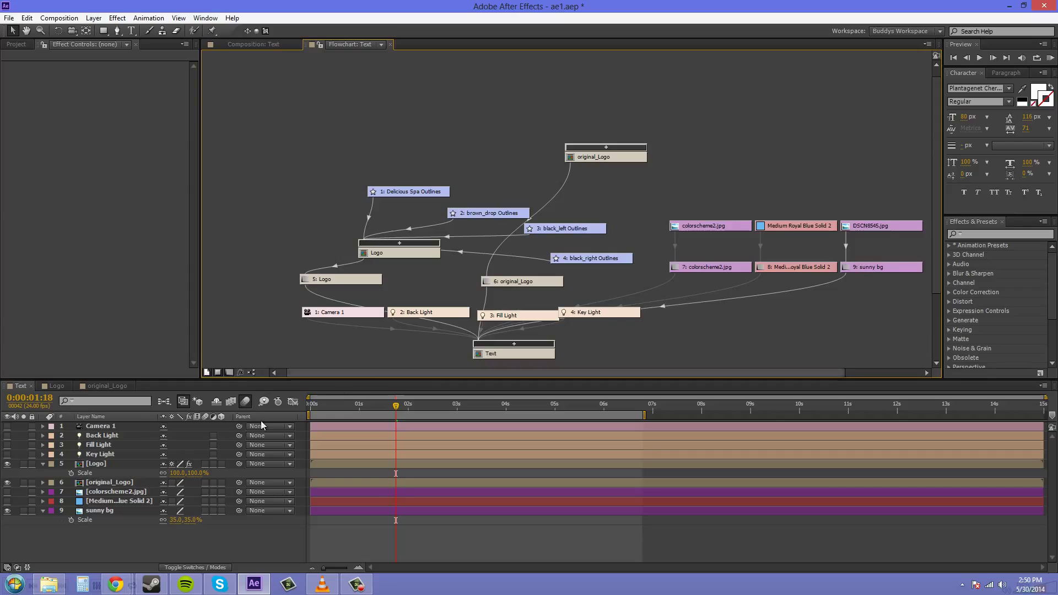
Step: Hide the layers in the flowchart and move the Text composition node beneath the footage nodes
{"action": "left_click", "coordinate": [229, 373]}
{"action": "left_click_drag", "start_coordinate": [538, 312], "coordinate": [676, 289]}
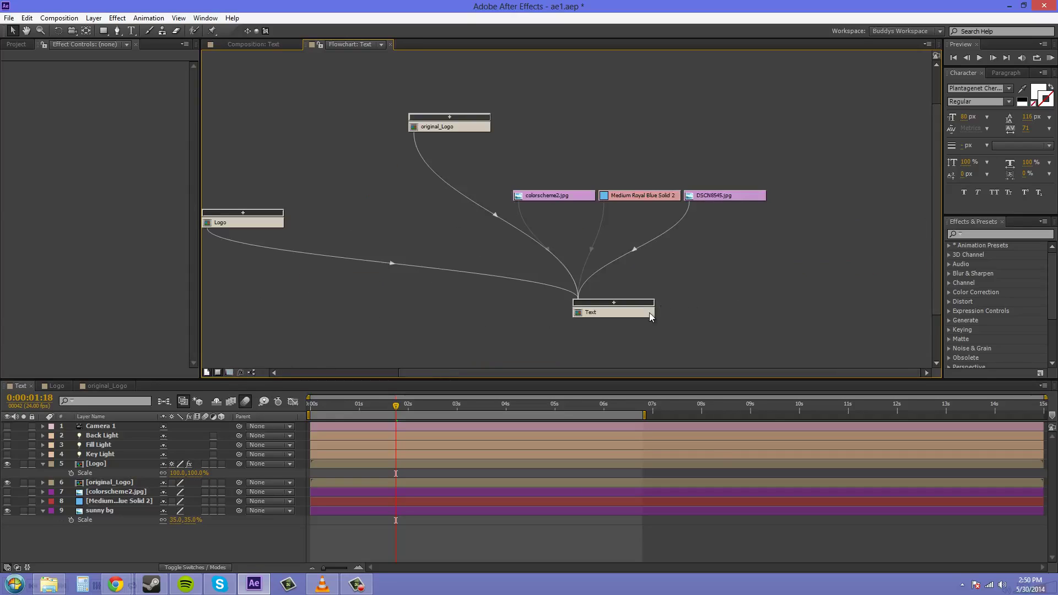
{"action": "left_click_drag", "start_coordinate": [677, 373], "coordinate": [561, 371]}
Step: Expand the original_Logo node, placing teardrops.ai above it, and shift the Logo composition node lower
{"action": "left_click", "coordinate": [597, 118]}
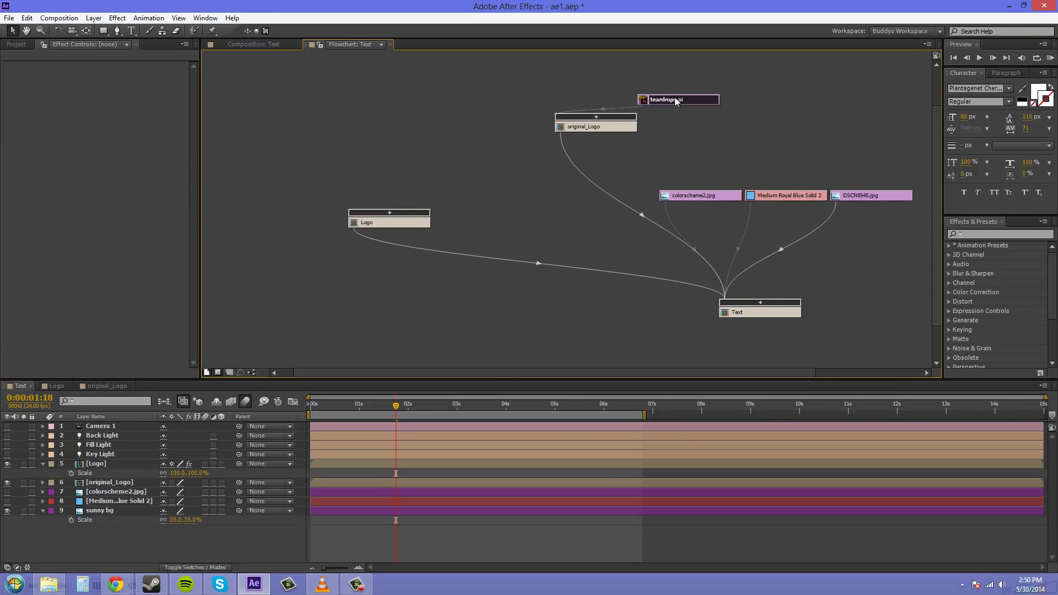
{"action": "left_click_drag", "start_coordinate": [672, 101], "coordinate": [558, 73]}
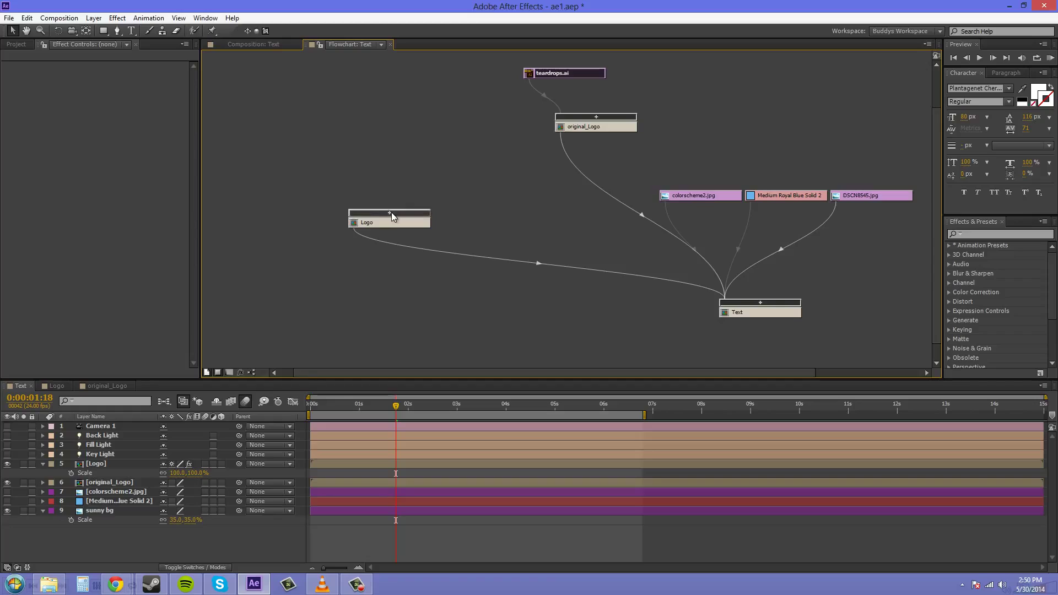
{"action": "left_click_drag", "start_coordinate": [404, 218], "coordinate": [384, 253]}
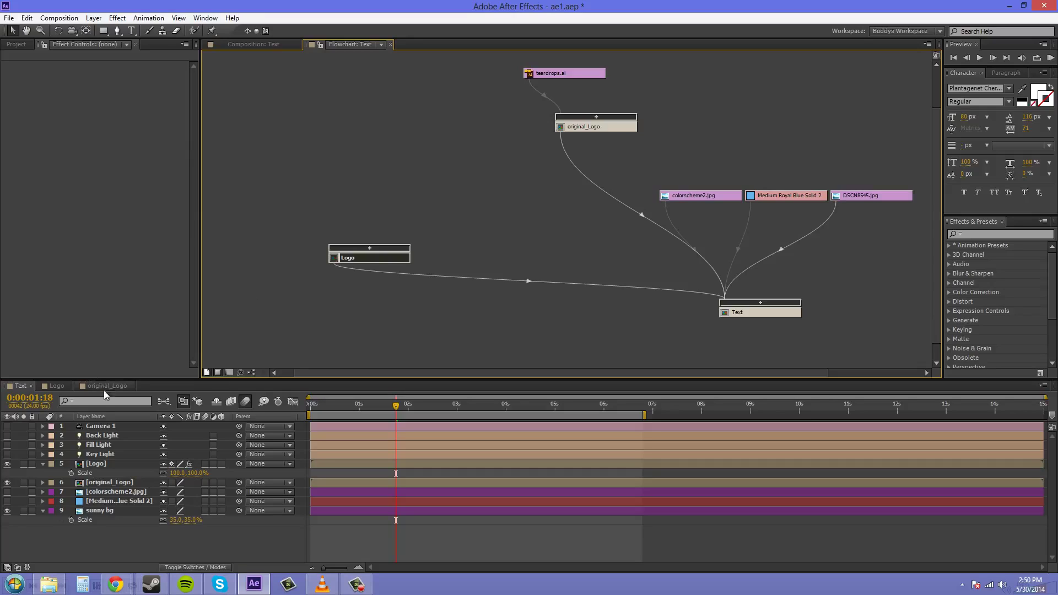
Step: Inspect the outline layers inside the Logo precomp and return to the Text flowchart
{"action": "left_click", "coordinate": [52, 386]}
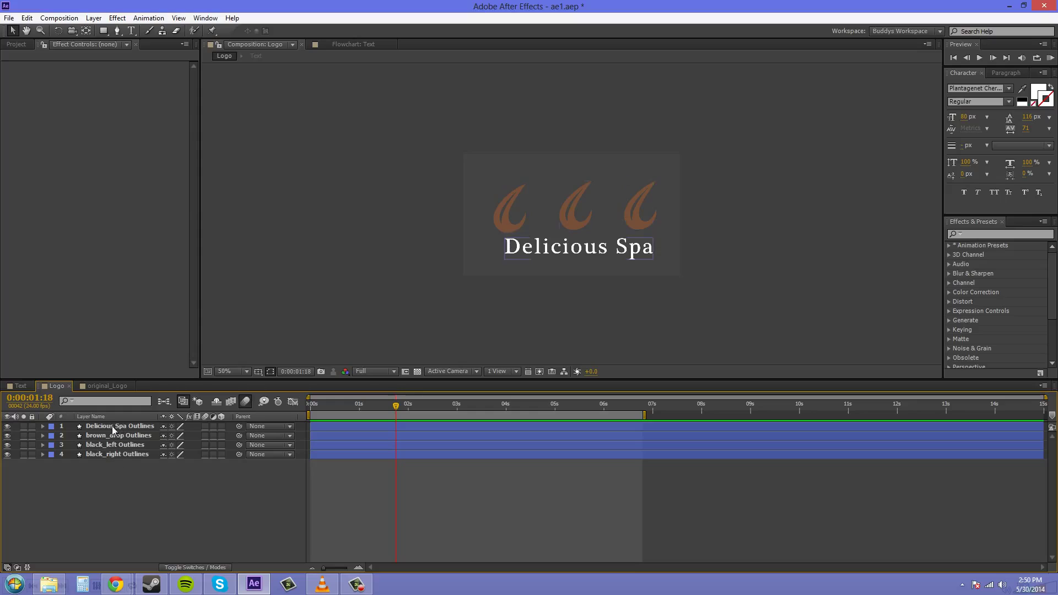
{"action": "left_click", "coordinate": [17, 388]}
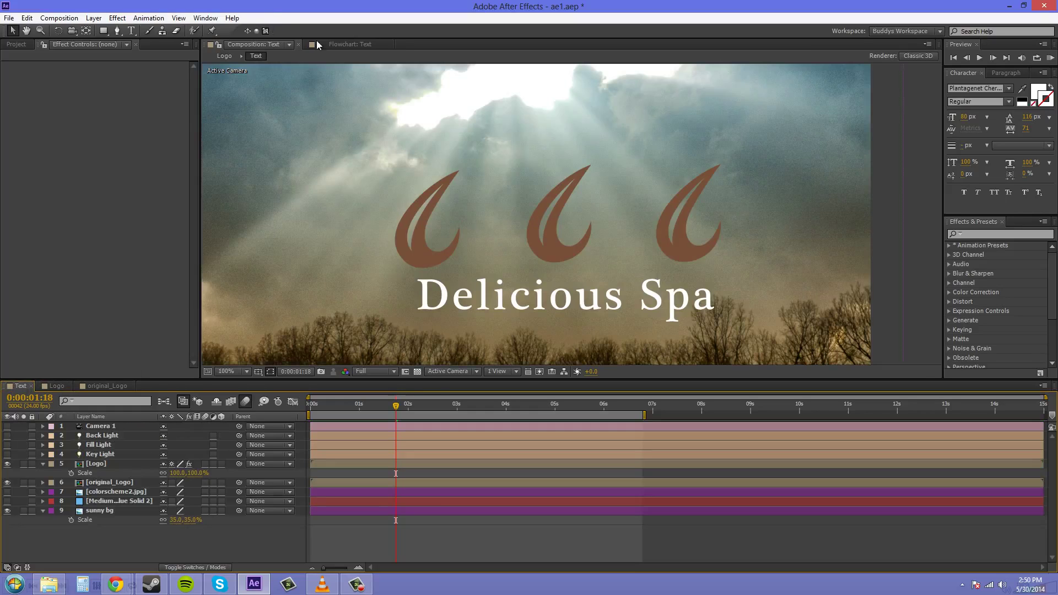
{"action": "left_click", "coordinate": [346, 44]}
Step: Show the layers in the flowchart again and move the Logo composition node up and clear of its layer node
{"action": "left_click_drag", "start_coordinate": [538, 226], "coordinate": [497, 225]}
{"action": "left_click", "coordinate": [232, 371]}
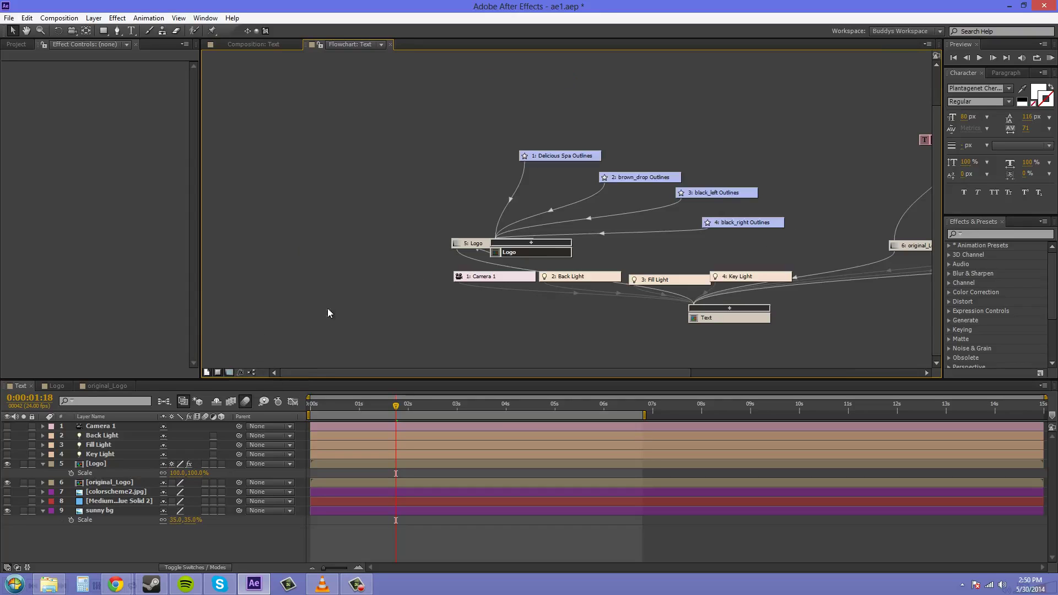
{"action": "left_click_drag", "start_coordinate": [527, 256], "coordinate": [368, 207]}
Step: Move the Delicious Spa, brown_drop, black_left and black_right Outlines nodes up and closer to the Logo composition node
{"action": "left_click_drag", "start_coordinate": [572, 158], "coordinate": [533, 126]}
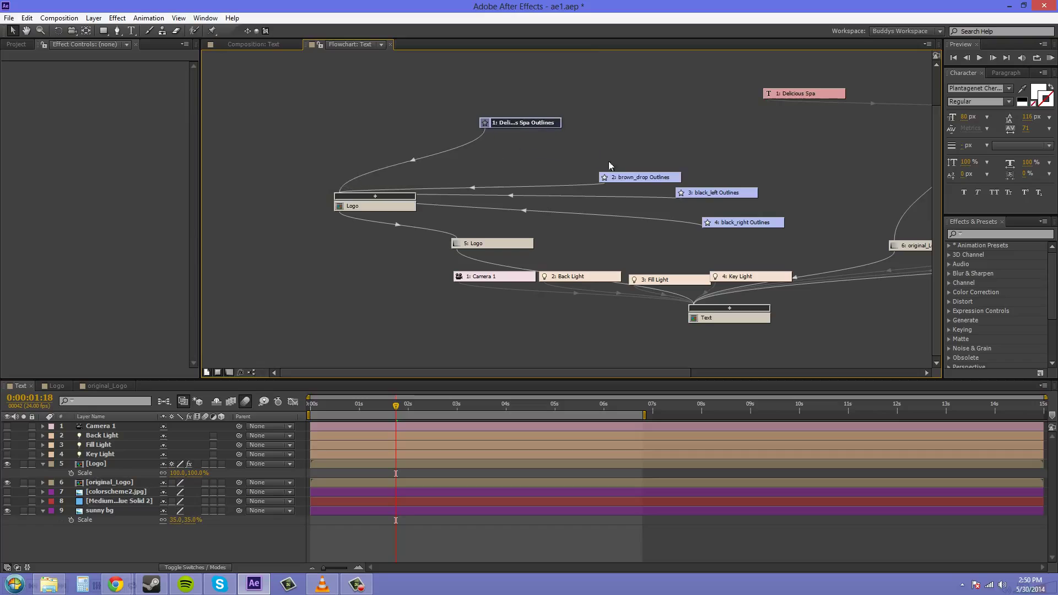
{"action": "left_click", "coordinate": [644, 179]}
{"action": "left_click_drag", "start_coordinate": [644, 179], "coordinate": [611, 146]}
{"action": "left_click", "coordinate": [724, 193]}
{"action": "left_click_drag", "start_coordinate": [722, 192], "coordinate": [679, 167]}
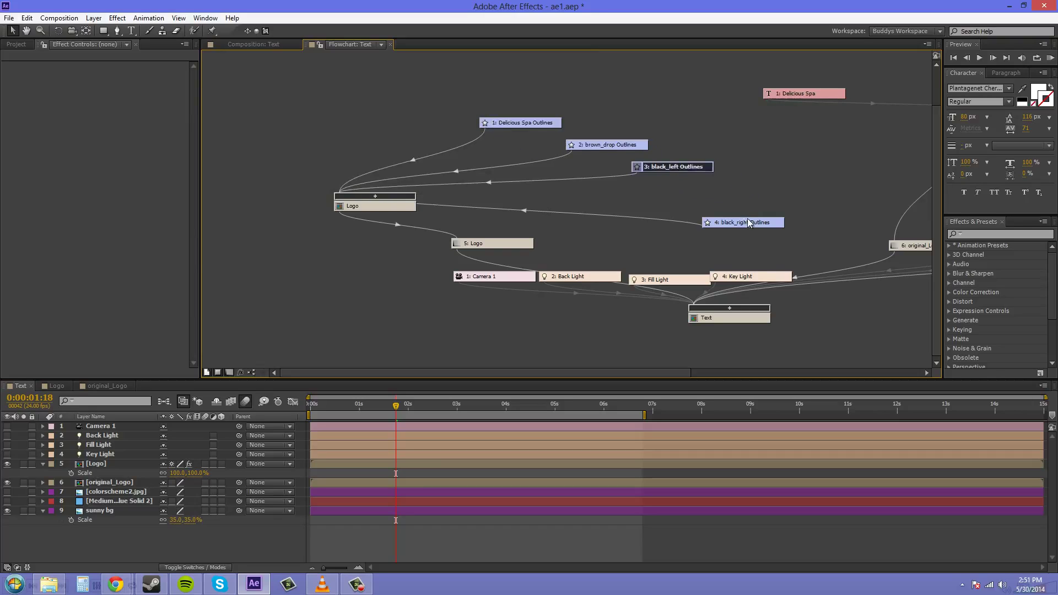
{"action": "left_click_drag", "start_coordinate": [750, 224], "coordinate": [710, 202]}
Step: Spread out the Key Light, Fill Light, Back Light and Camera 1 nodes above the Text node so they no longer overlap
{"action": "left_click_drag", "start_coordinate": [761, 276], "coordinate": [785, 252]}
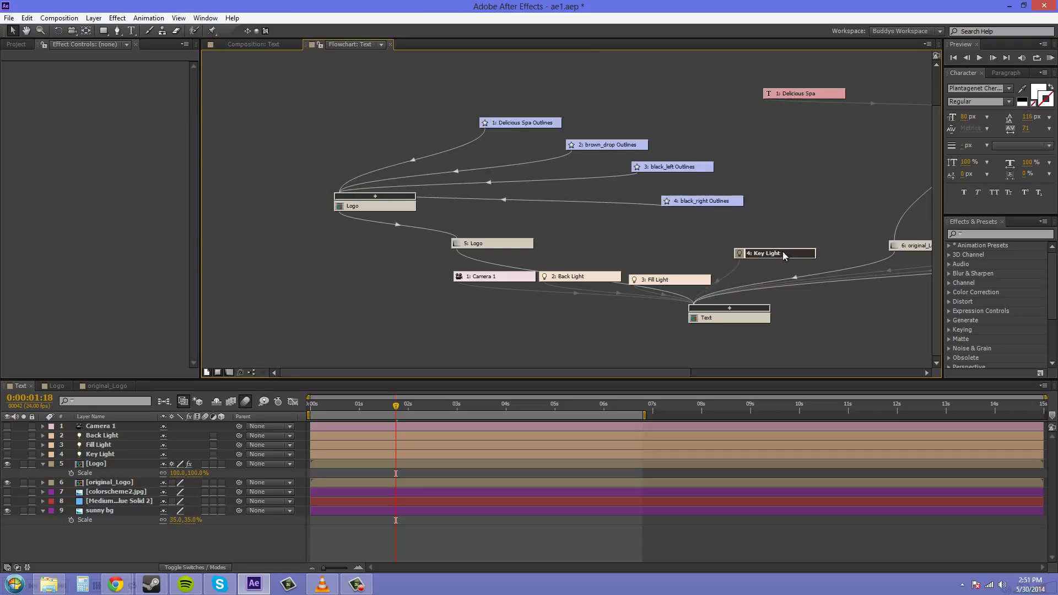
{"action": "left_click_drag", "start_coordinate": [661, 279], "coordinate": [667, 260]}
{"action": "mouse_move", "coordinate": [580, 273]}
{"action": "left_mouse_down"}
{"action": "mouse_move", "coordinate": [584, 258]}
{"action": "mouse_move", "coordinate": [572, 262]}
{"action": "left_mouse_up"}
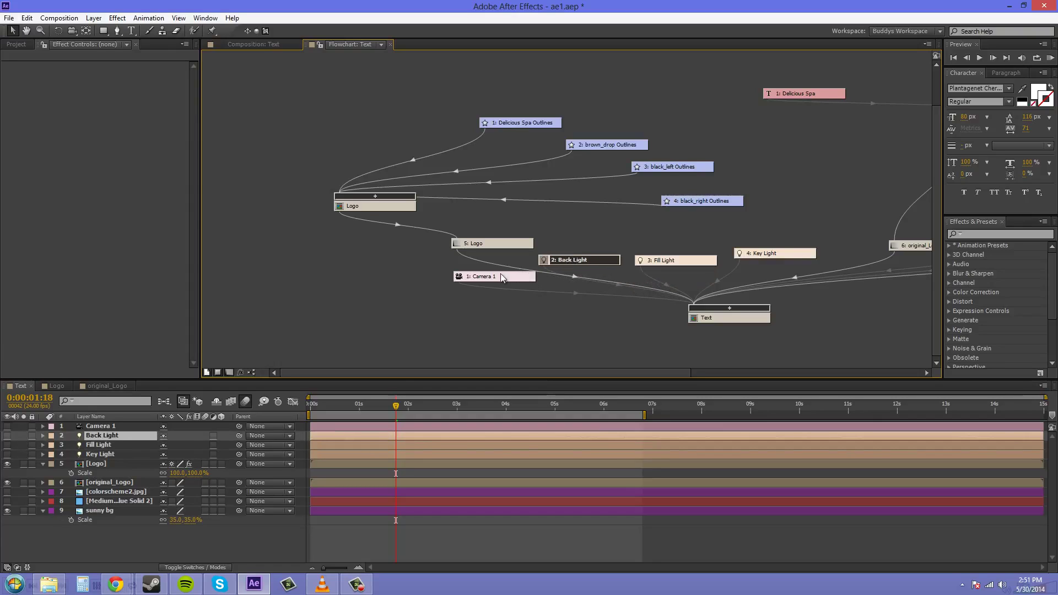
{"action": "left_click_drag", "start_coordinate": [504, 277], "coordinate": [469, 273]}
Step: Toggle the flowchart's layer display off and on, and collapse and re-expand the Text composition node
{"action": "left_click", "coordinate": [231, 373]}
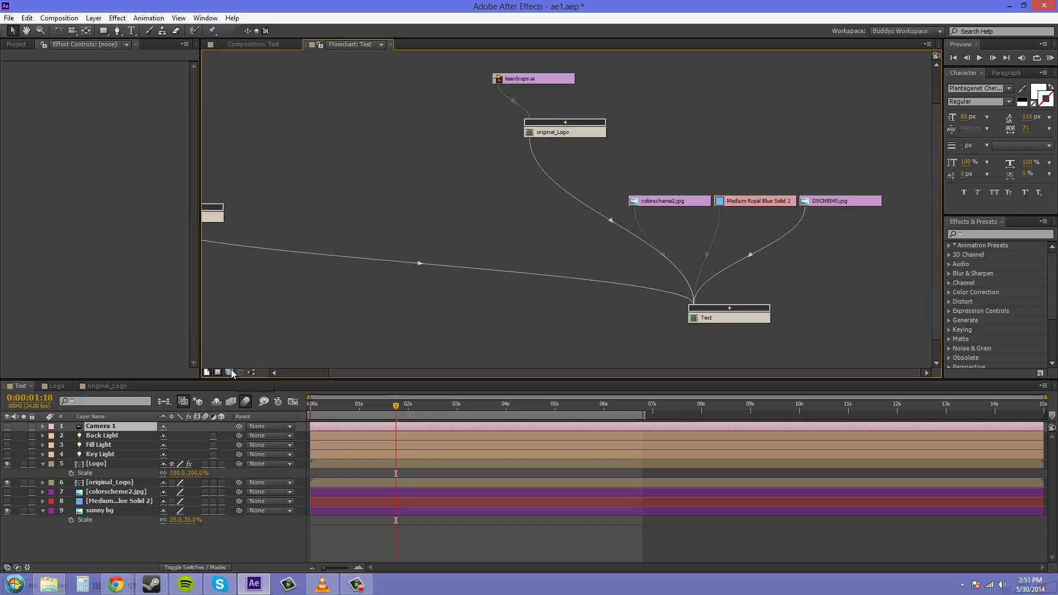
{"action": "left_click", "coordinate": [231, 373]}
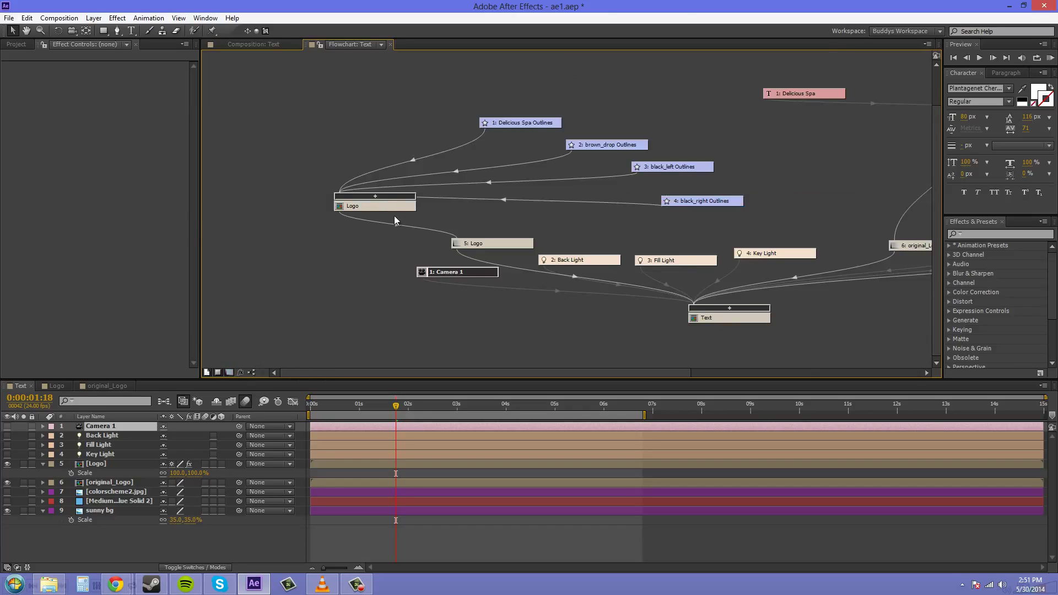
{"action": "left_click", "coordinate": [672, 308]}
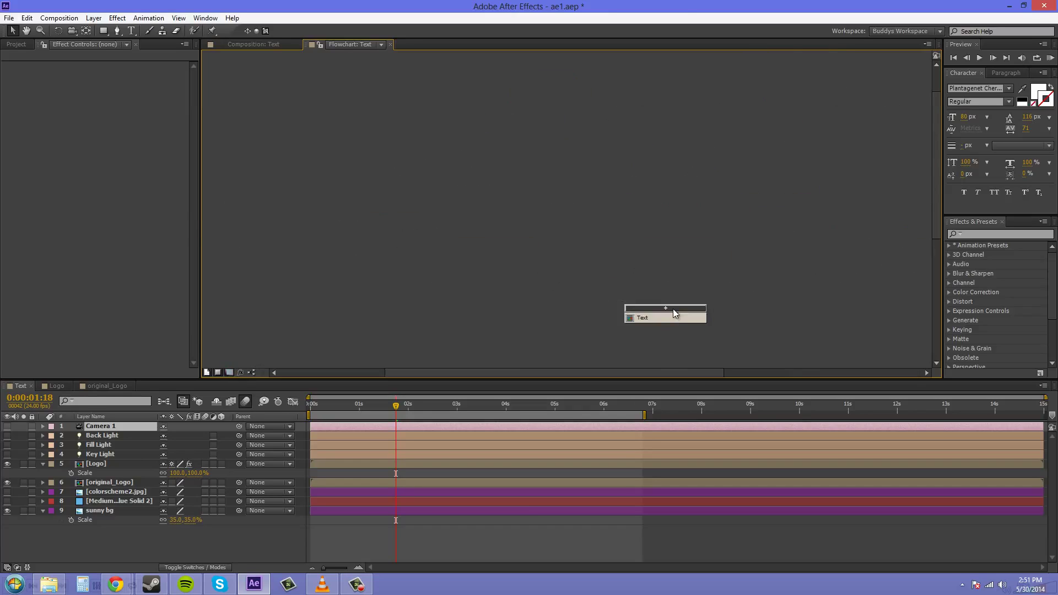
{"action": "left_click", "coordinate": [672, 308]}
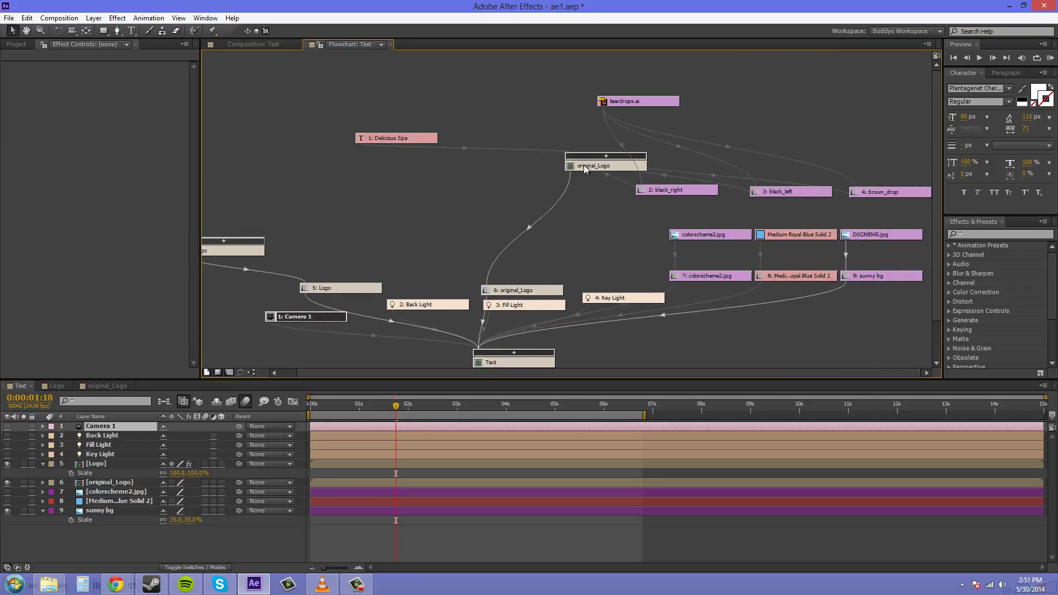
Step: Move the original_Logo composition node slightly up and toward the Delicious Spa text node
{"action": "left_click", "coordinate": [552, 161]}
{"action": "left_click_drag", "start_coordinate": [549, 161], "coordinate": [544, 153]}
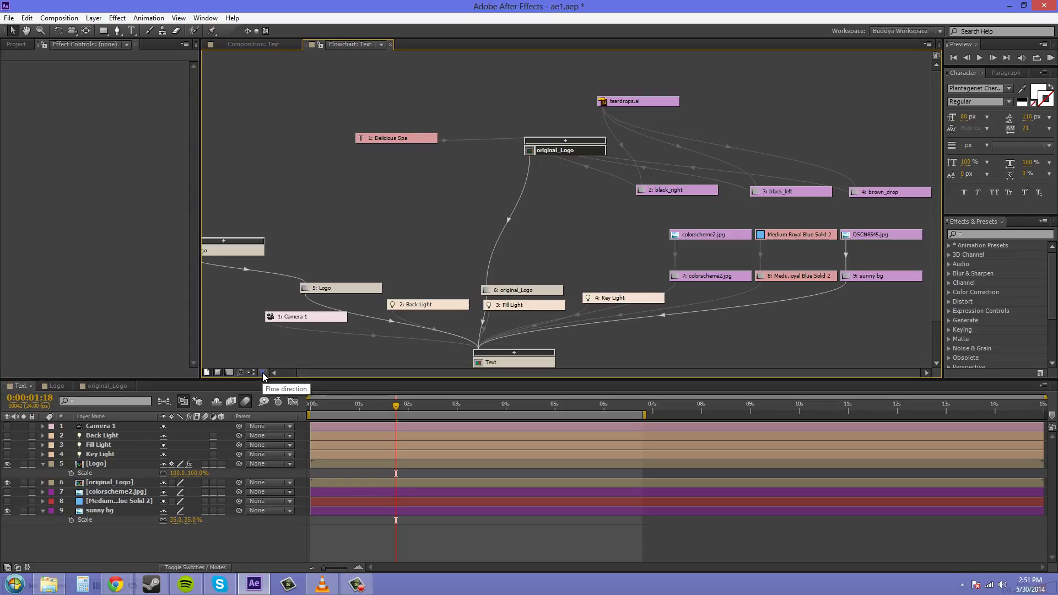
Step: Try the flowchart's Bottom to Top and Left to Right flow directions
{"action": "left_click", "coordinate": [264, 373]}
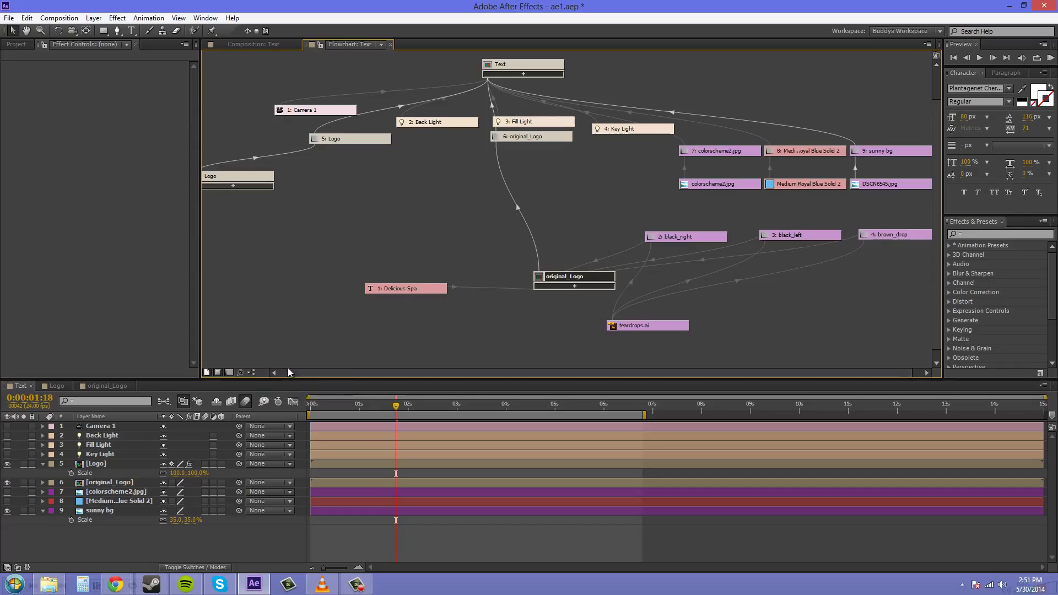
{"action": "left_click", "coordinate": [261, 373]}
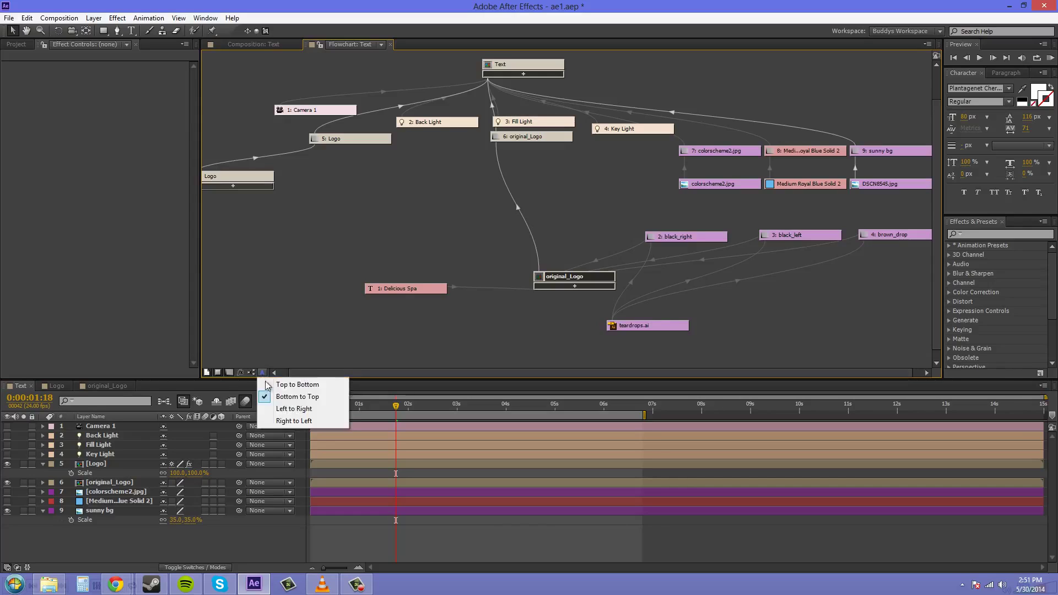
{"action": "left_click", "coordinate": [275, 408]}
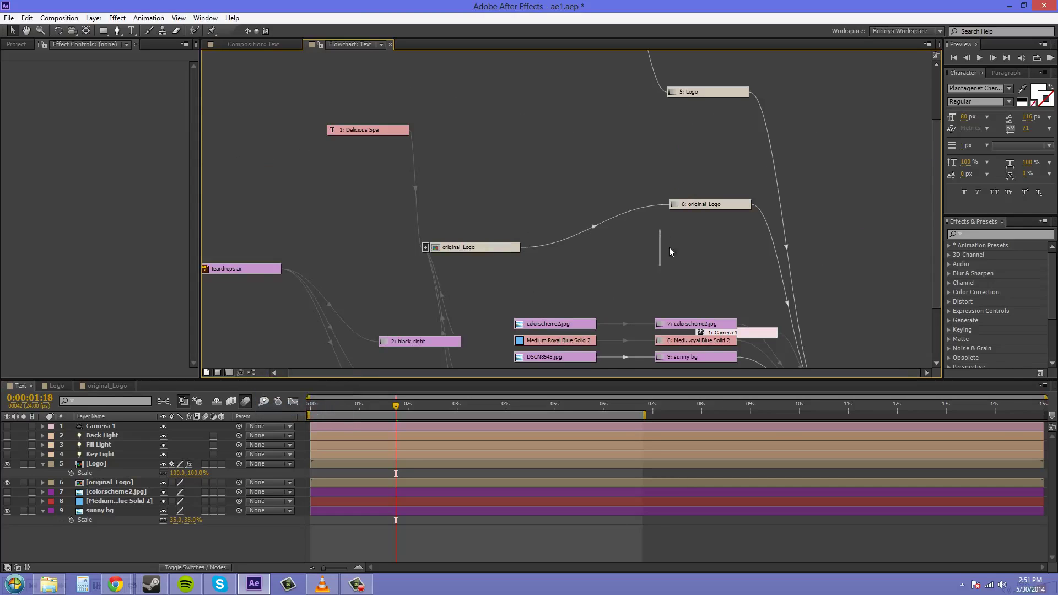
Step: Move the Camera 1 node above the Text composition node and the Logo composition node down beside its Logo layer node
{"action": "scroll", "coordinate": [668, 243], "scroll_direction": "down", "scroll_amount": 3}
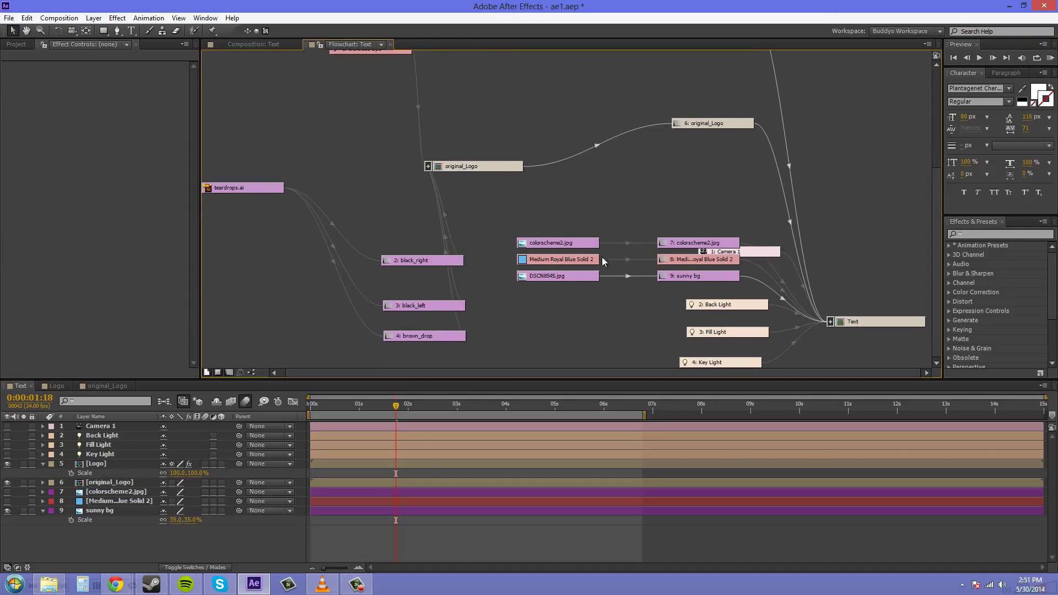
{"action": "left_click_drag", "start_coordinate": [776, 259], "coordinate": [893, 247]}
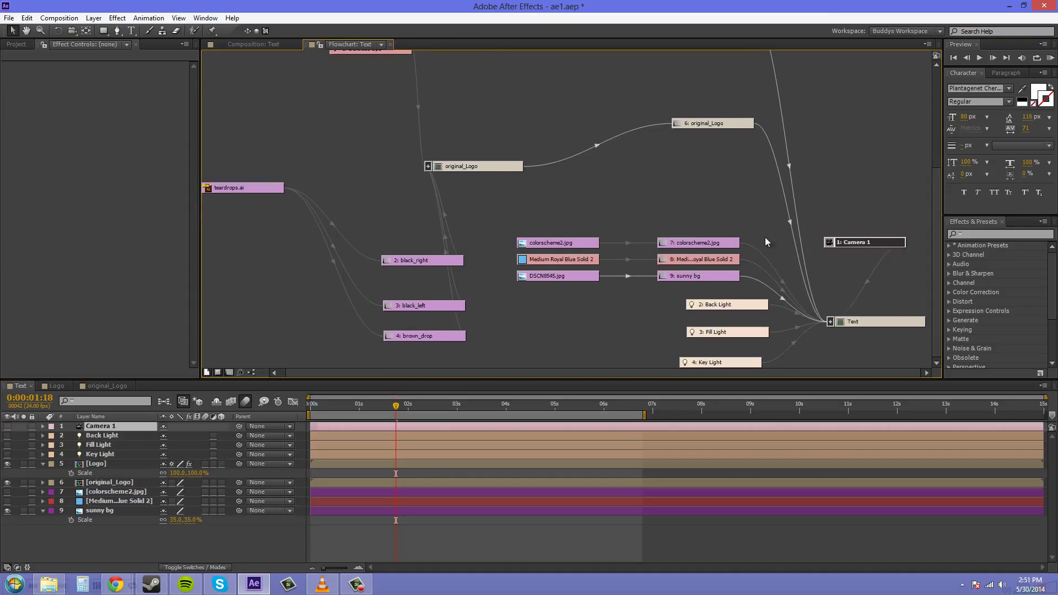
{"action": "scroll", "coordinate": [711, 270], "scroll_direction": "up", "scroll_amount": 6}
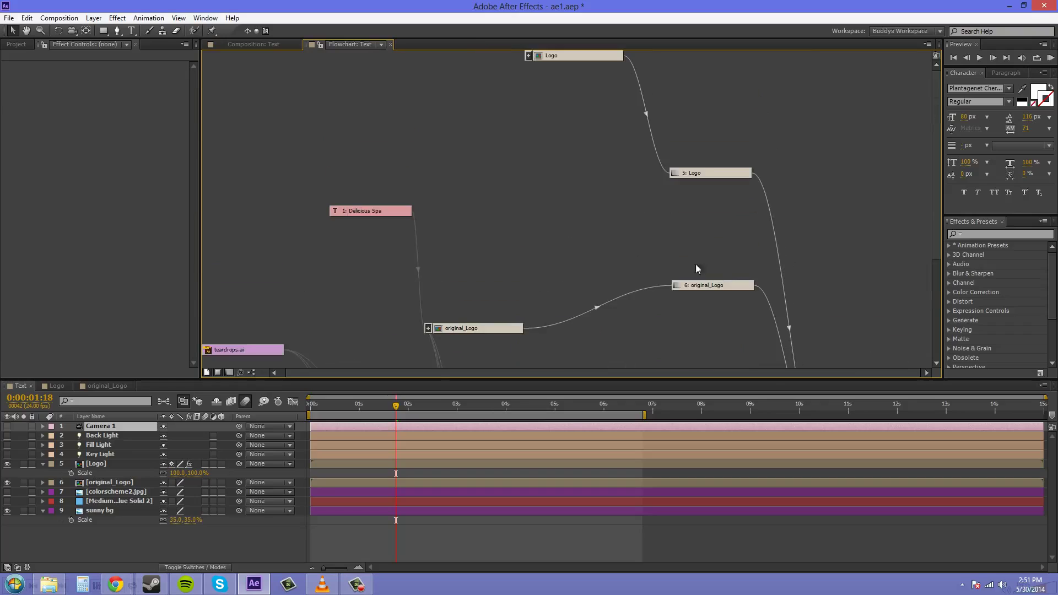
{"action": "left_click_drag", "start_coordinate": [577, 56], "coordinate": [561, 168]}
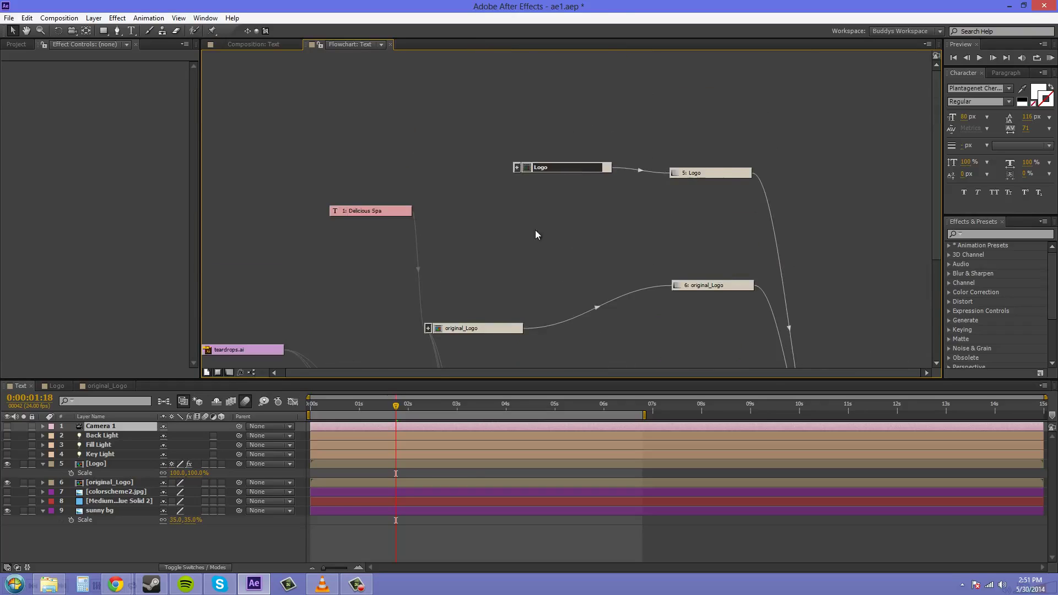
{"action": "scroll", "coordinate": [529, 248], "scroll_direction": "down", "scroll_amount": 4}
{"action": "scroll", "coordinate": [511, 270], "scroll_direction": "down", "scroll_amount": 2}
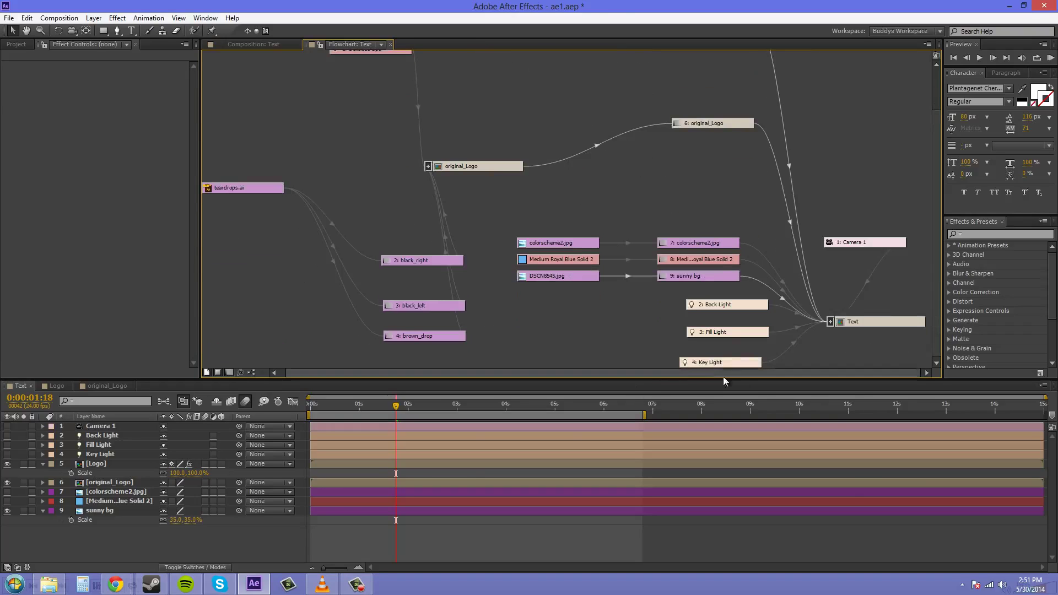
Step: Set the flowchart's flow direction to Right to Left and its connection lines to straight
{"action": "left_click_drag", "start_coordinate": [633, 185], "coordinate": [627, 197]}
{"action": "right_click", "coordinate": [628, 196]}
{"action": "left_click", "coordinate": [613, 188]}
{"action": "left_click", "coordinate": [251, 372]}
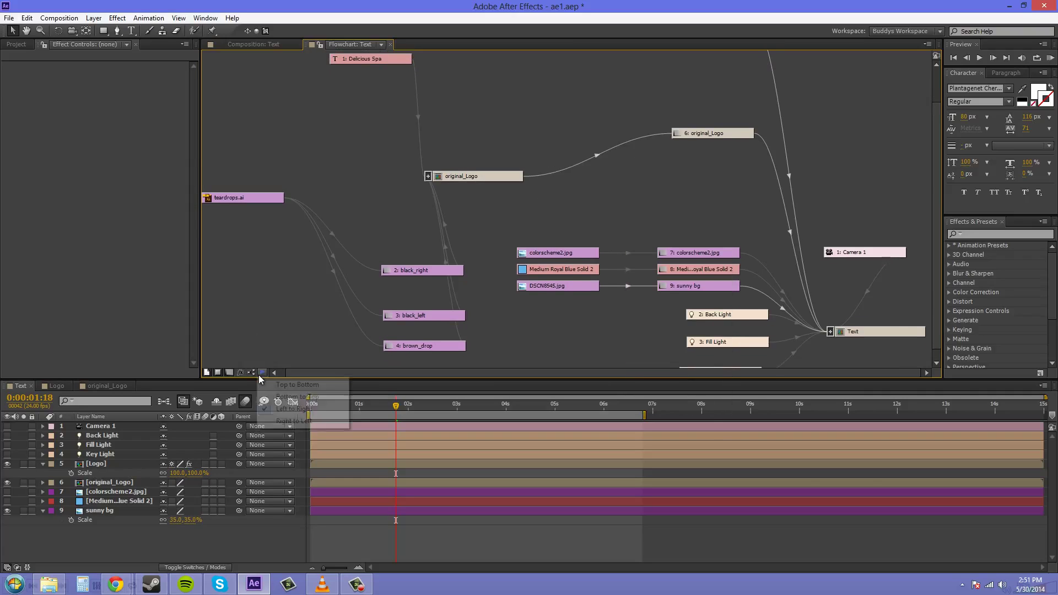
{"action": "left_click", "coordinate": [292, 422]}
{"action": "scroll", "coordinate": [634, 247], "scroll_direction": "down", "scroll_amount": 1}
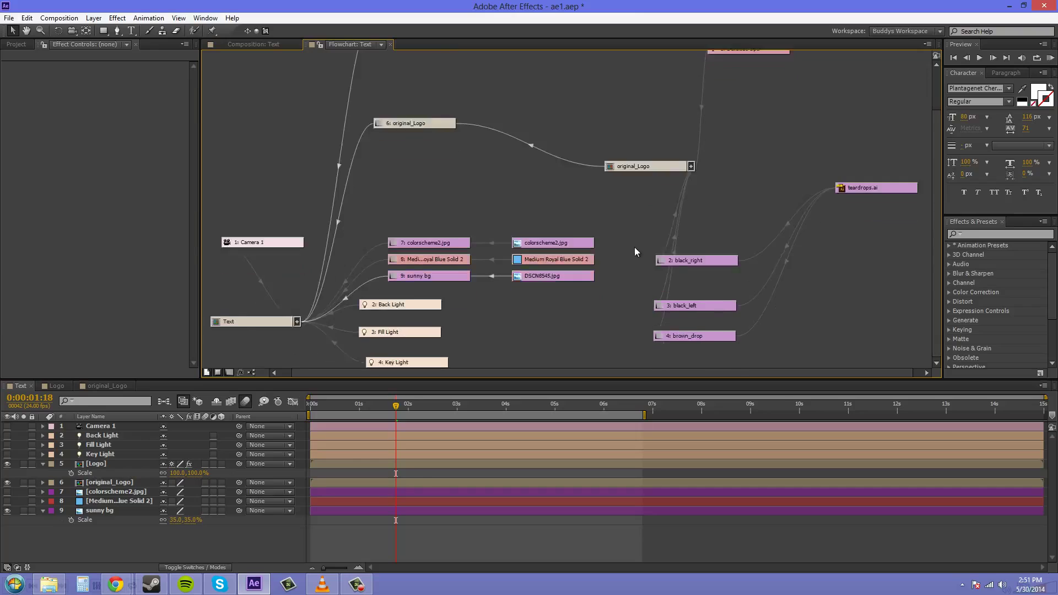
{"action": "scroll", "coordinate": [633, 247], "scroll_direction": "up", "scroll_amount": 2}
{"action": "scroll", "coordinate": [270, 372], "scroll_direction": "down", "scroll_amount": 2}
{"action": "left_click", "coordinate": [251, 372]}
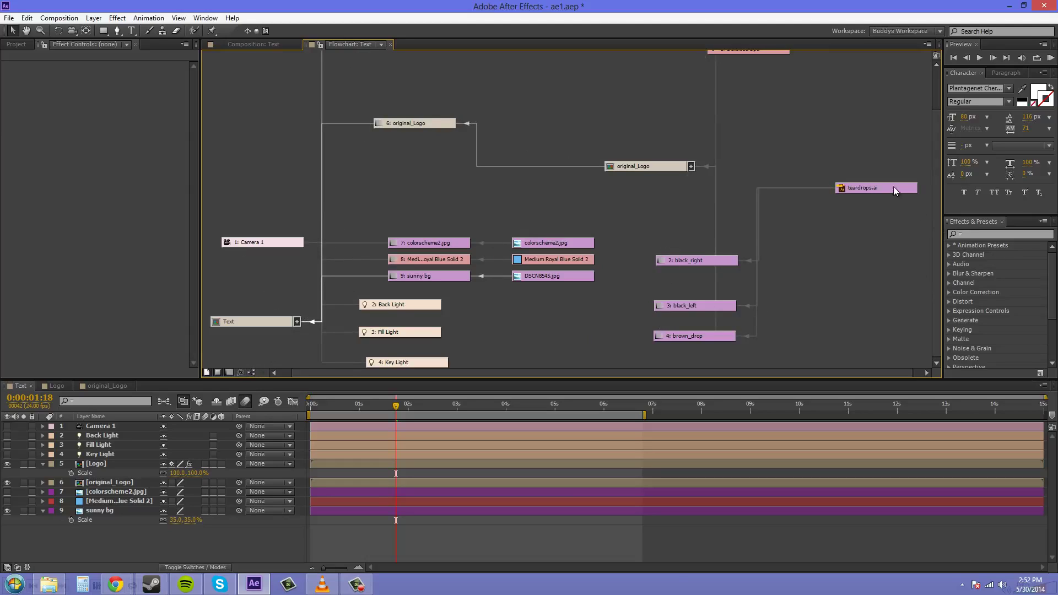
Step: Place the teardrops.ai node level with black_left, and expand the Logo composition node with its overlapping Outlines nodes separated
{"action": "left_click_drag", "start_coordinate": [894, 187], "coordinate": [915, 306]}
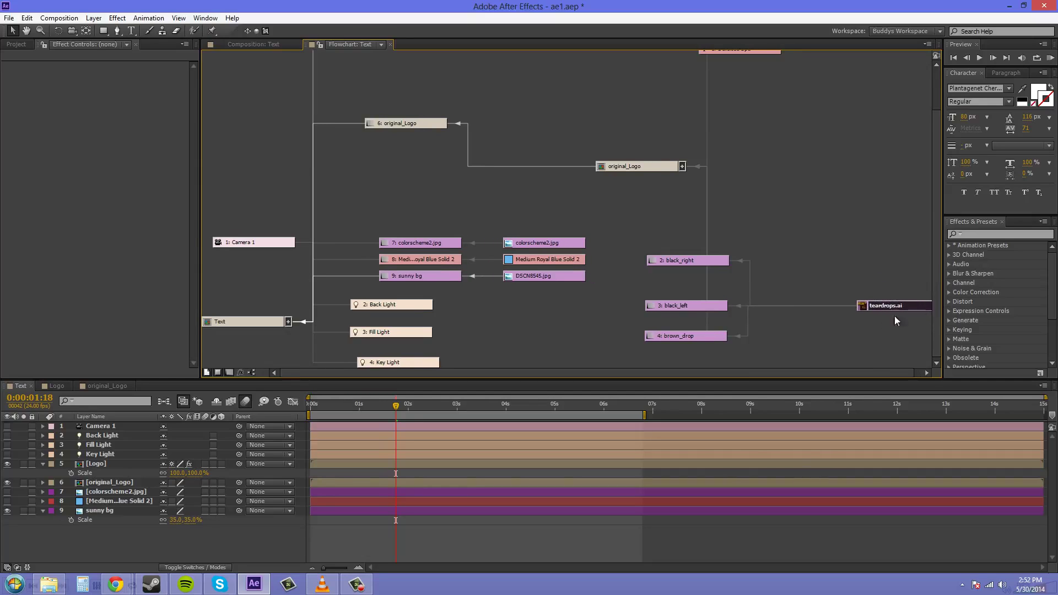
{"action": "scroll", "coordinate": [787, 249], "scroll_direction": "up", "scroll_amount": 3}
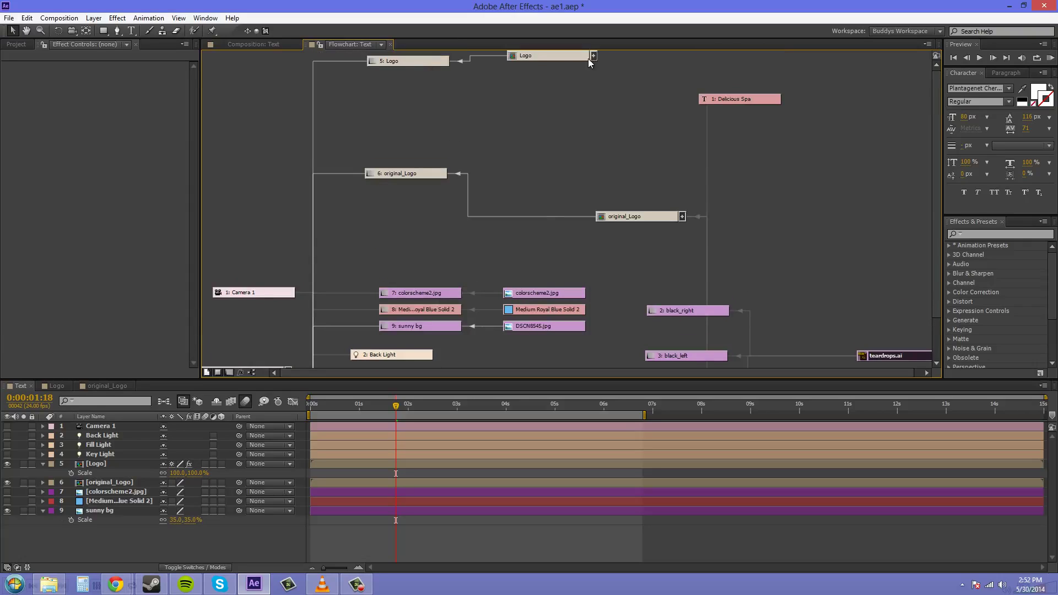
{"action": "left_click", "coordinate": [594, 56]}
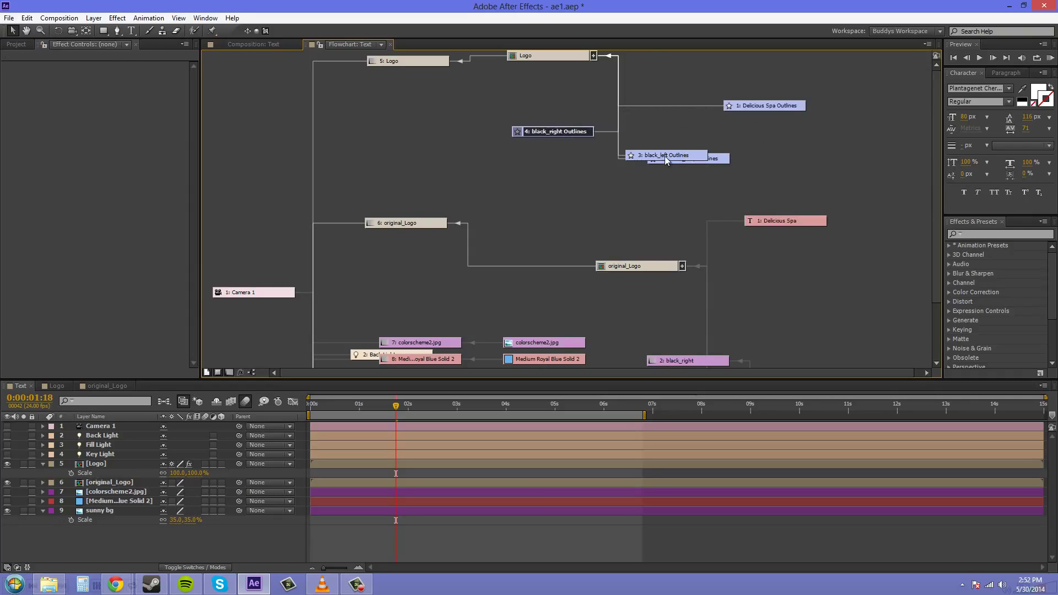
{"action": "mouse_move", "coordinate": [710, 163]}
{"action": "left_mouse_down"}
{"action": "mouse_move", "coordinate": [696, 160]}
{"action": "mouse_move", "coordinate": [730, 160]}
{"action": "left_mouse_up"}
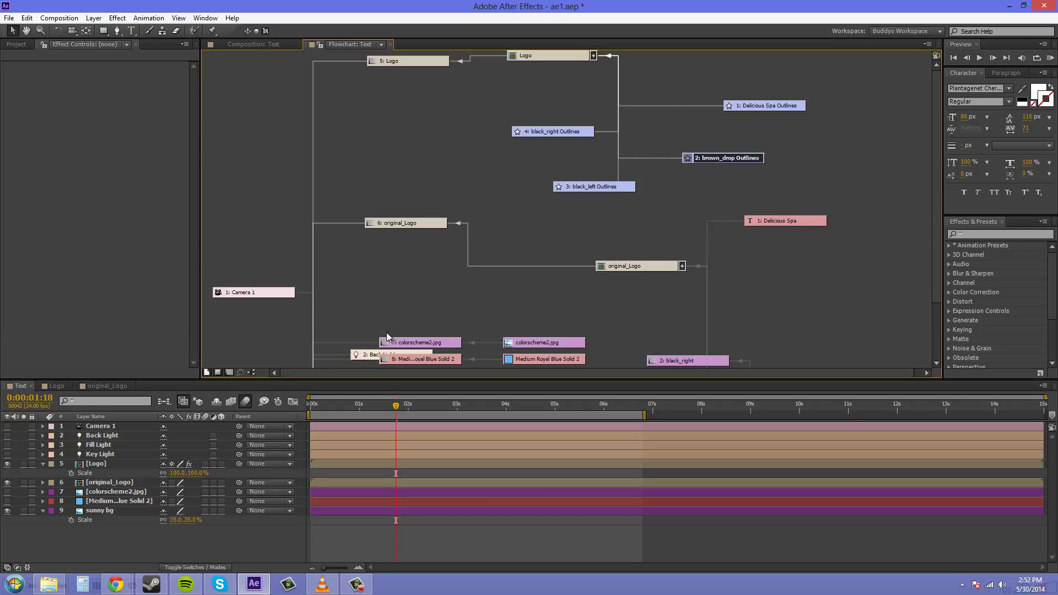
Step: Move the black_right, black_left and brown_drop layer nodes closer to the teardrops.ai node
{"action": "scroll", "coordinate": [399, 314], "scroll_direction": "down", "scroll_amount": 3}
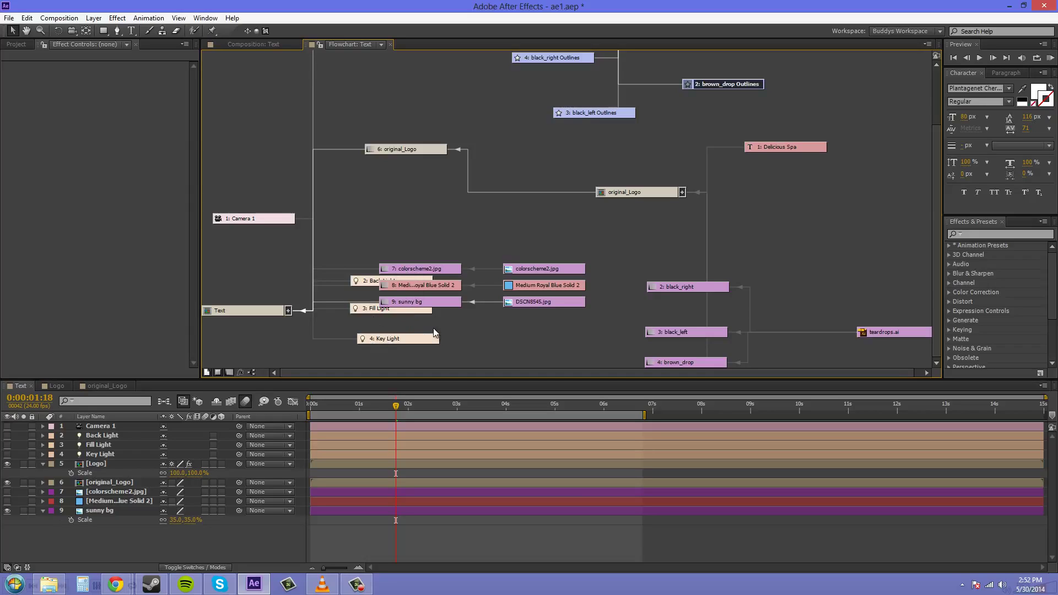
{"action": "left_click_drag", "start_coordinate": [713, 289], "coordinate": [798, 272]}
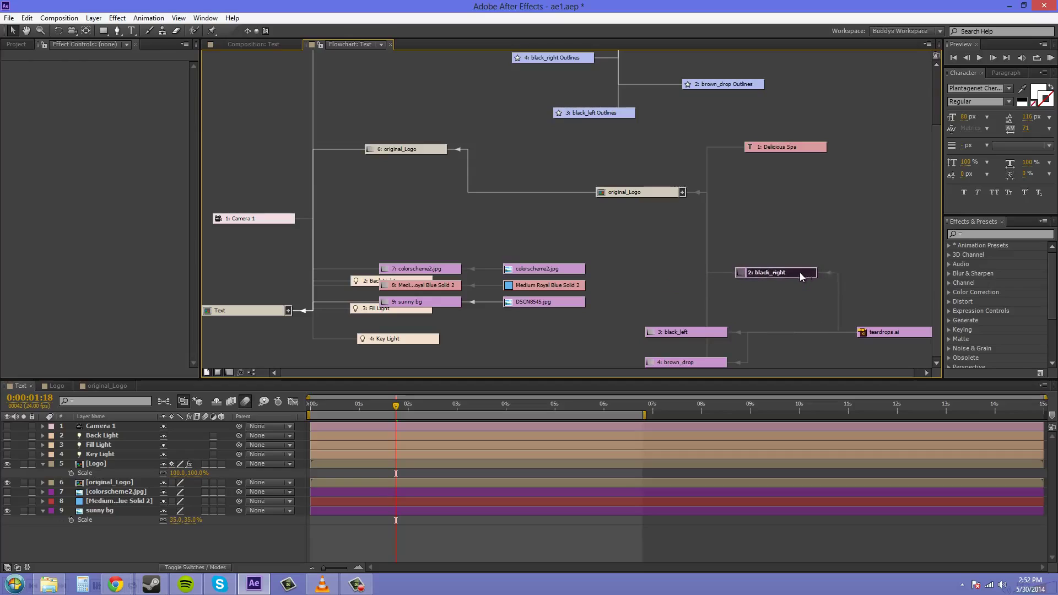
{"action": "left_click_drag", "start_coordinate": [711, 337], "coordinate": [775, 318]}
{"action": "left_click_drag", "start_coordinate": [705, 362], "coordinate": [791, 359]}
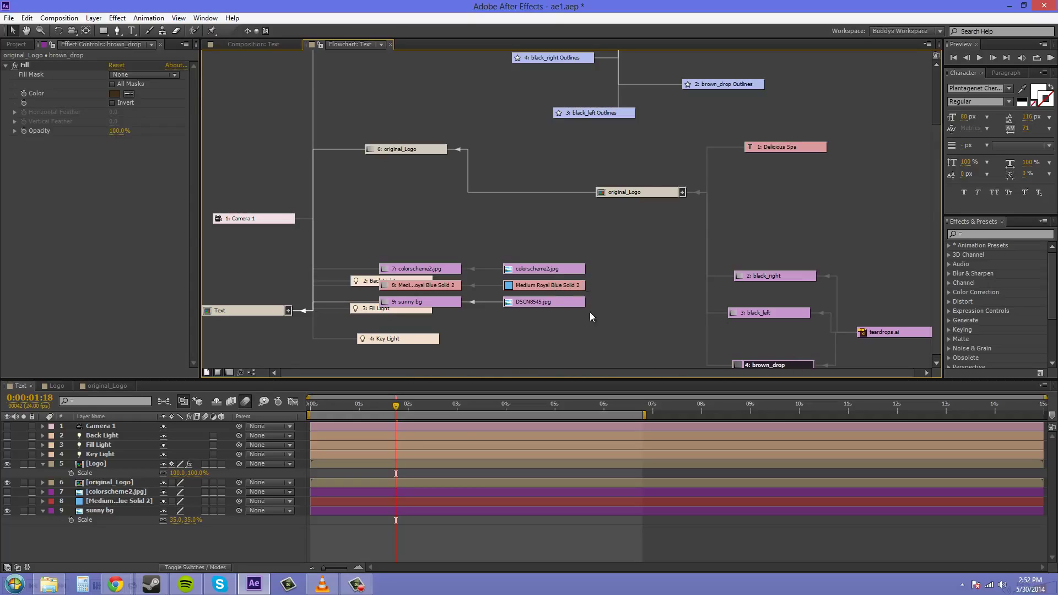
Step: Spread out the colorscheme2.jpg, Medium Royal Blue Solid 2 and sunny bg nodes with their sources, and shift the three light nodes clear of them
{"action": "left_click_drag", "start_coordinate": [590, 317], "coordinate": [593, 236]}
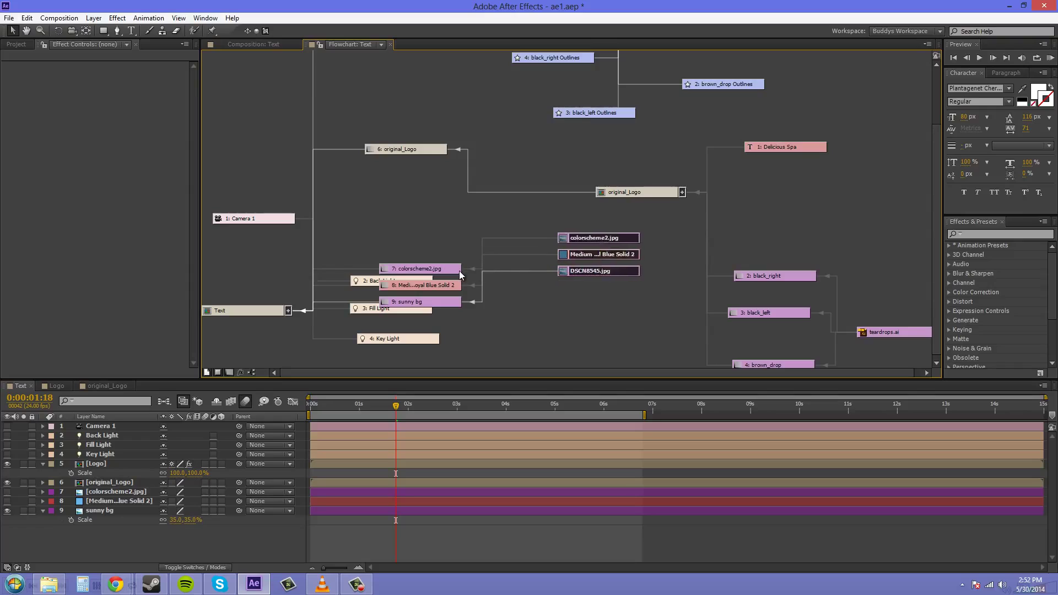
{"action": "mouse_move", "coordinate": [460, 271]}
{"action": "left_mouse_down"}
{"action": "mouse_move", "coordinate": [492, 233]}
{"action": "mouse_move", "coordinate": [466, 266]}
{"action": "mouse_move", "coordinate": [472, 255]}
{"action": "left_mouse_up"}
{"action": "left_click_drag", "start_coordinate": [447, 302], "coordinate": [502, 294]}
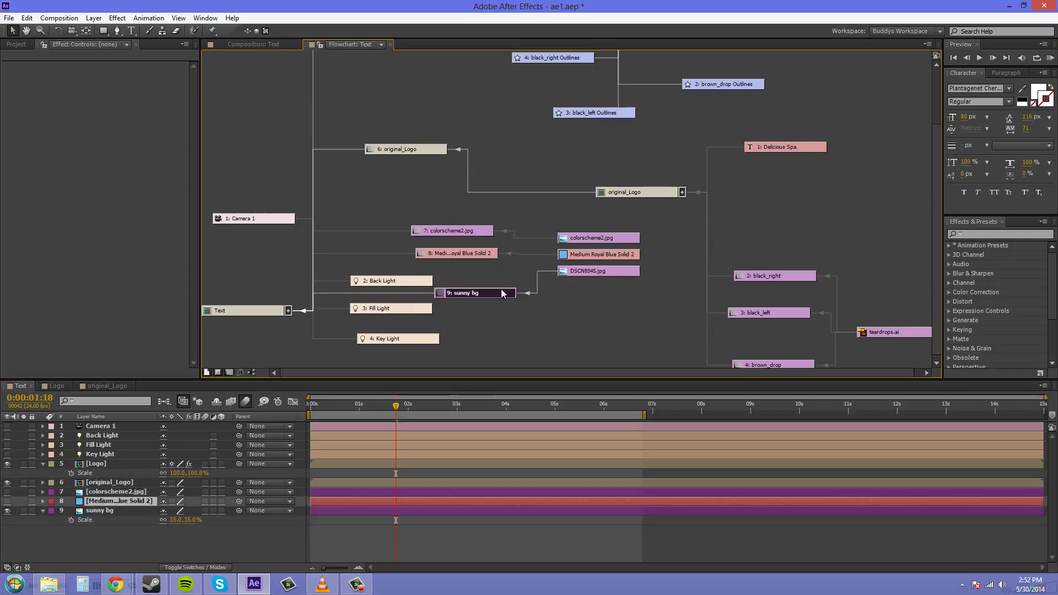
{"action": "left_click_drag", "start_coordinate": [392, 281], "coordinate": [373, 281]}
{"action": "left_click_drag", "start_coordinate": [395, 313], "coordinate": [383, 340]}
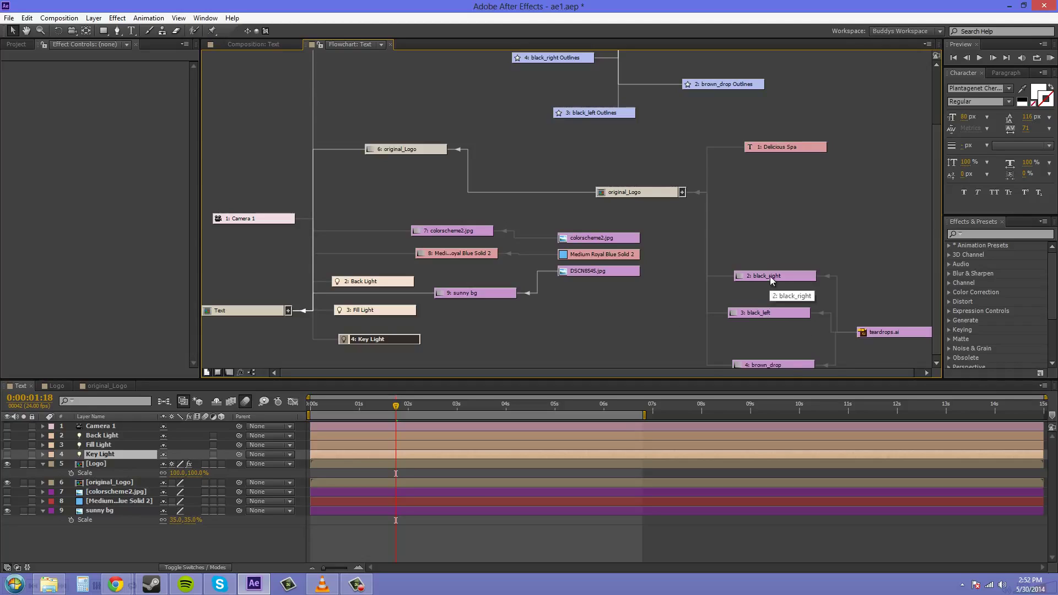
Step: Open the brown_drop layer in the original_Logo composition from its flowchart node, and return to the Text flowchart
{"action": "left_click", "coordinate": [785, 362]}
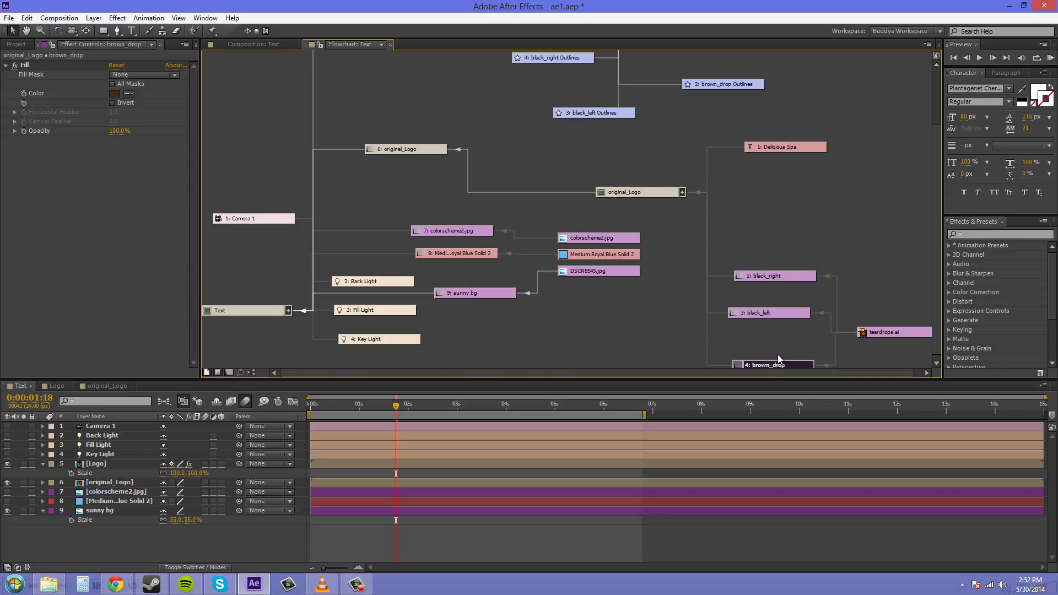
{"action": "double_click", "coordinate": [778, 361]}
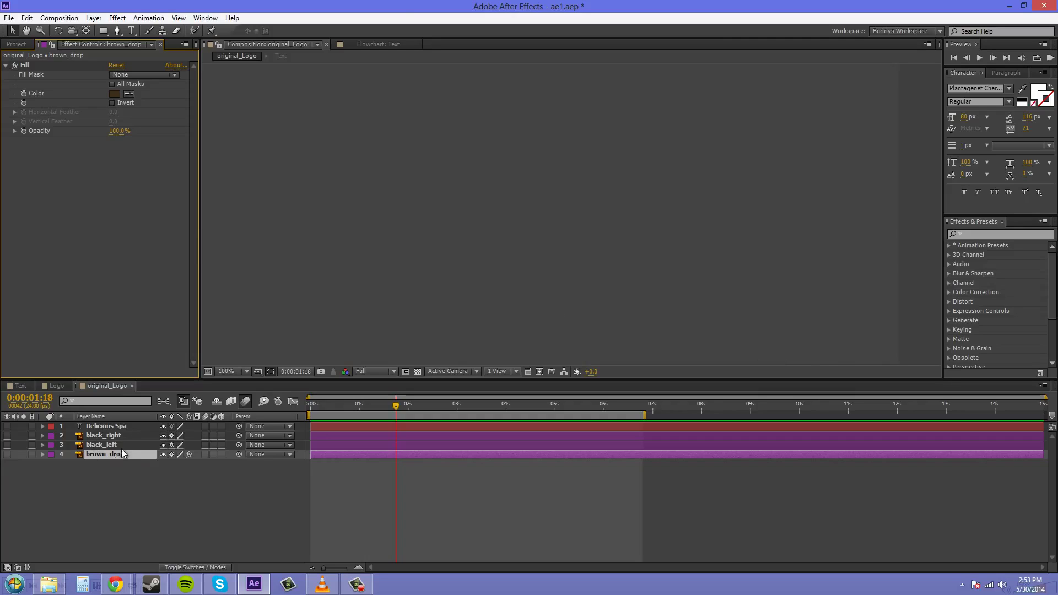
{"action": "left_click", "coordinate": [391, 47]}
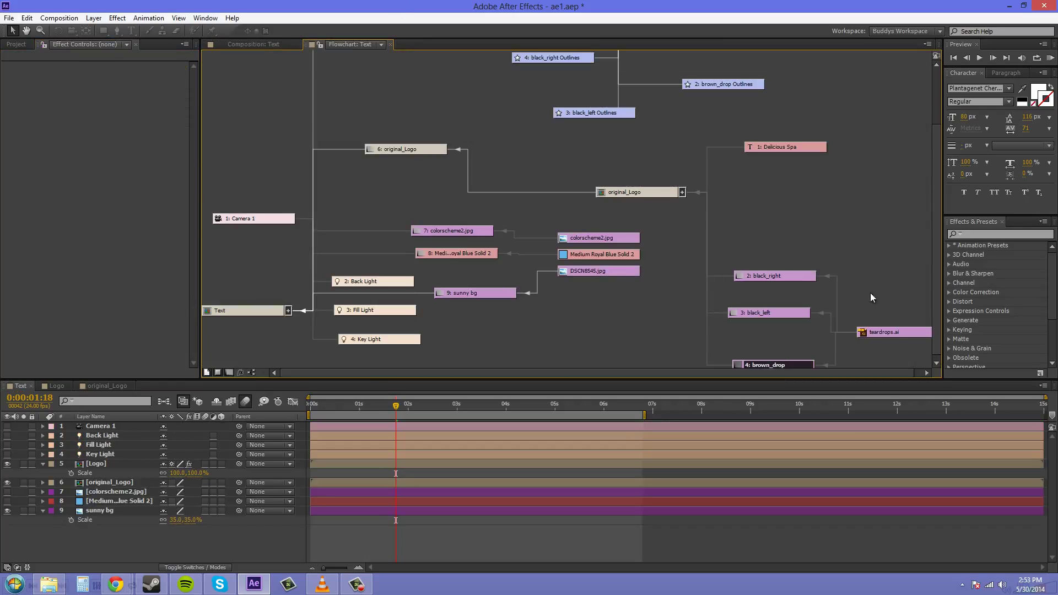
Step: Select the black_left and brown_drop nodes in turn to examine the effects applied to each layer
{"action": "left_click", "coordinate": [774, 313]}
{"action": "left_click", "coordinate": [773, 363]}
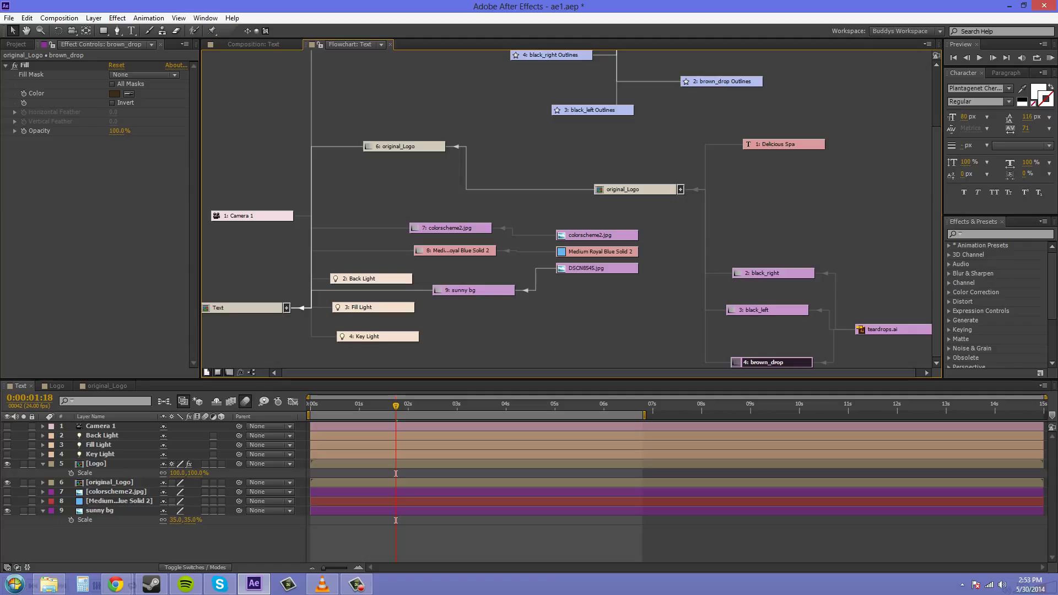
{"action": "key", "text": "F10"}
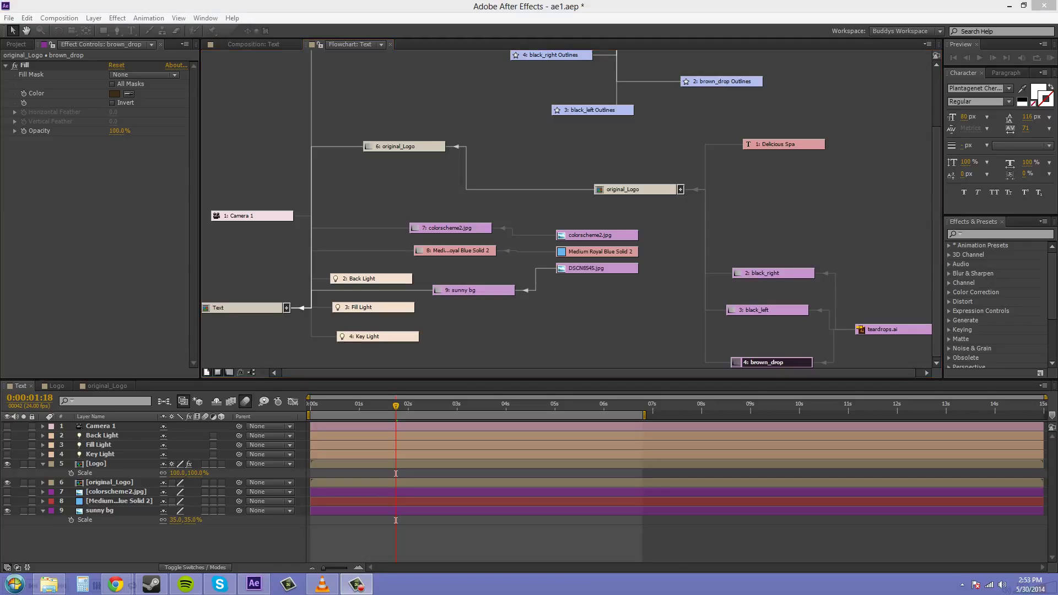
Step: Clean up the flowchart's node layout and turn on the display of effects in the nodes
{"action": "right_click", "coordinate": [729, 209]}
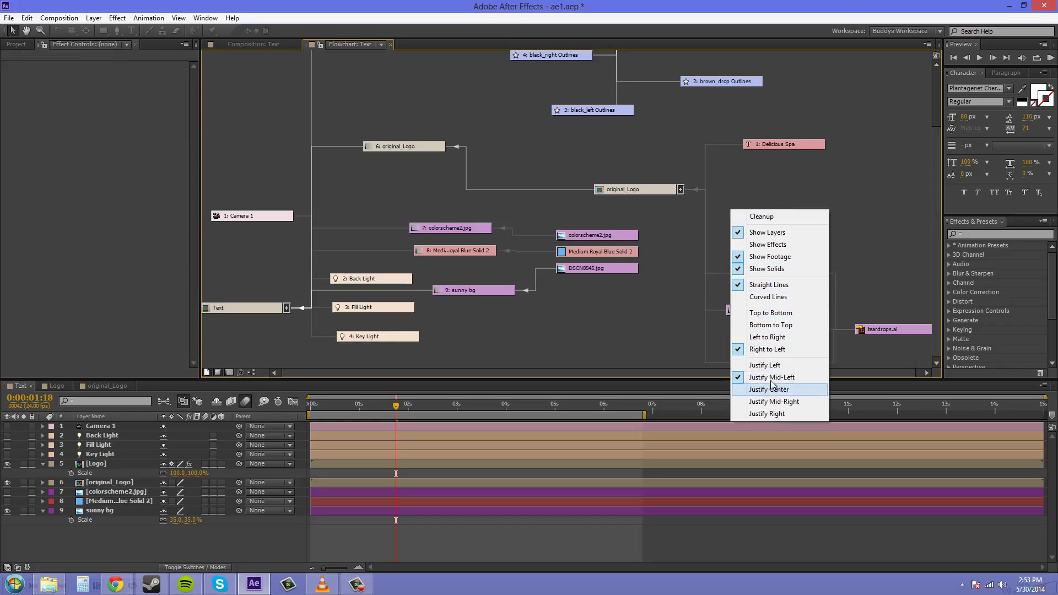
{"action": "left_click", "coordinate": [773, 216]}
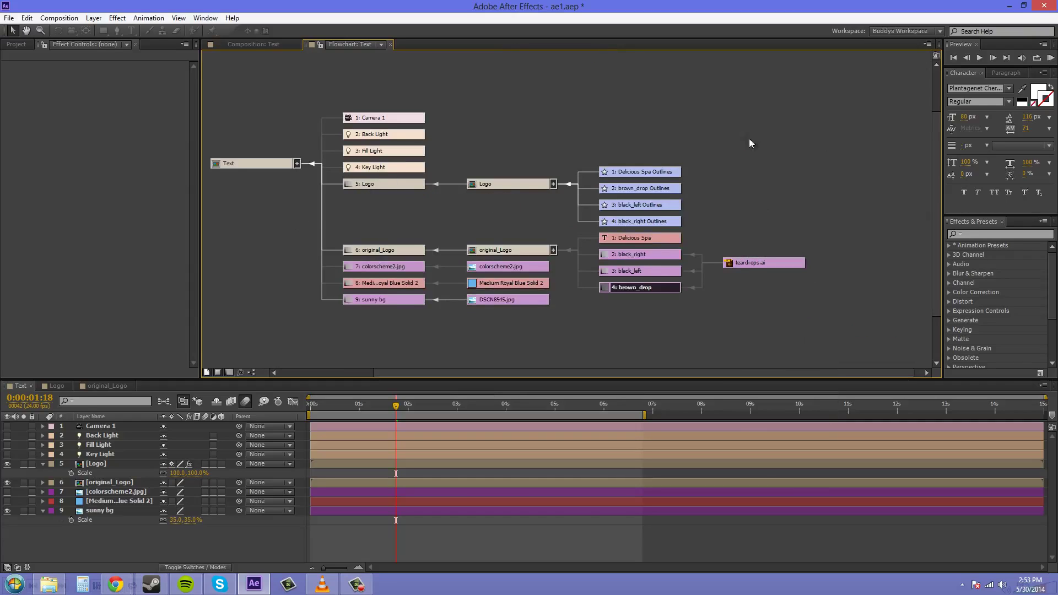
{"action": "right_click", "coordinate": [698, 107]}
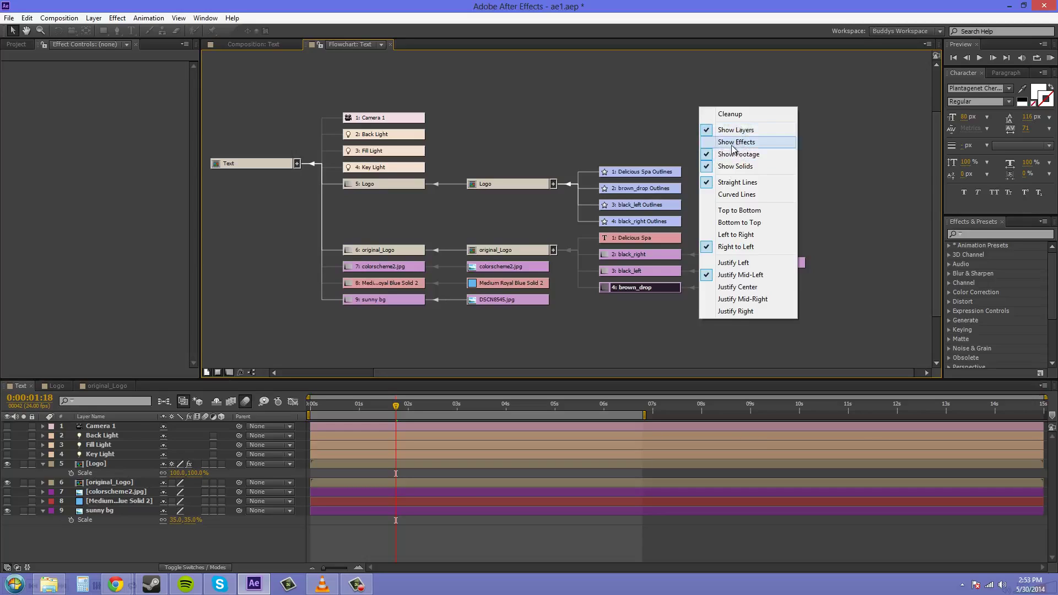
{"action": "left_click", "coordinate": [733, 143]}
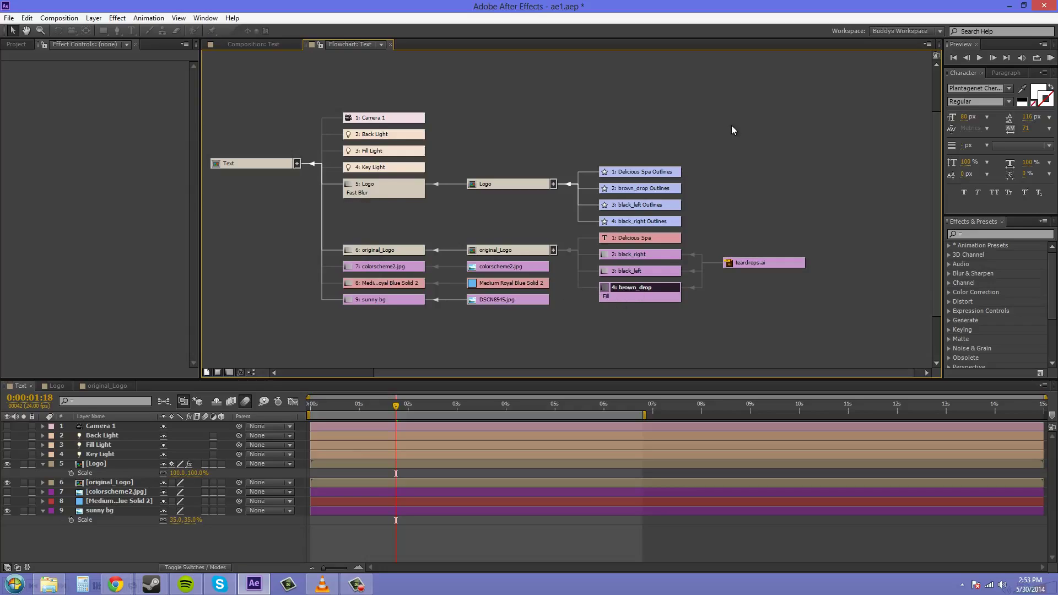
{"action": "left_click", "coordinate": [630, 91]}
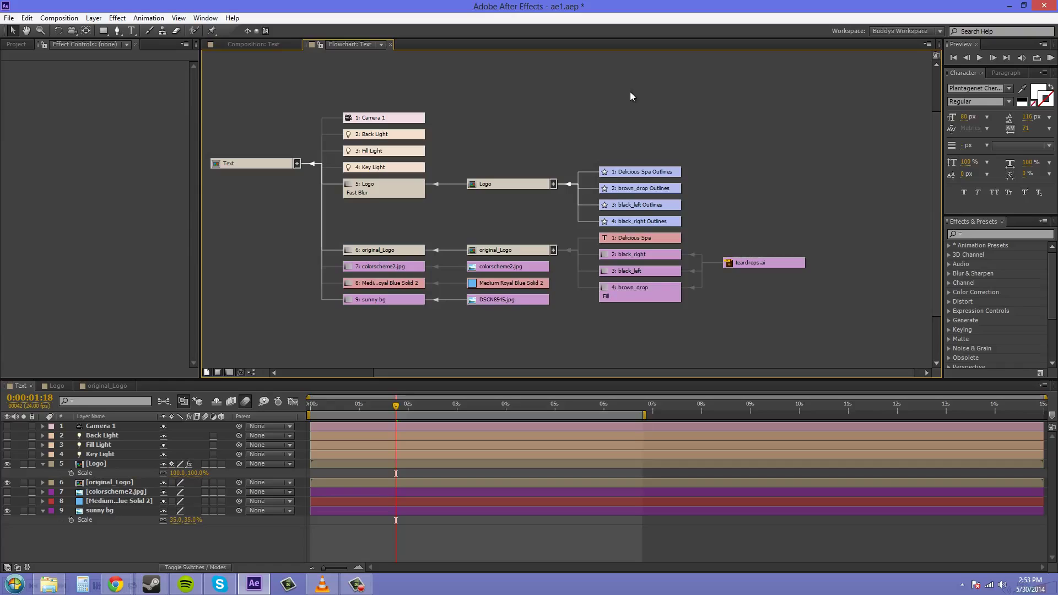
Step: Set the flowchart's node alignment to Justify Center
{"action": "right_click", "coordinate": [630, 91]}
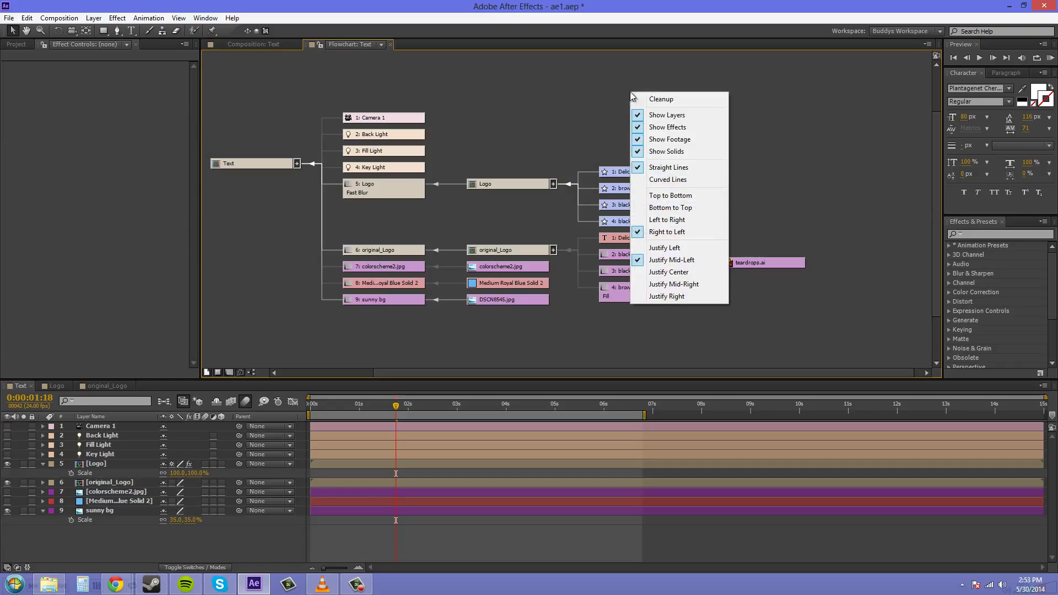
{"action": "left_click", "coordinate": [667, 271]}
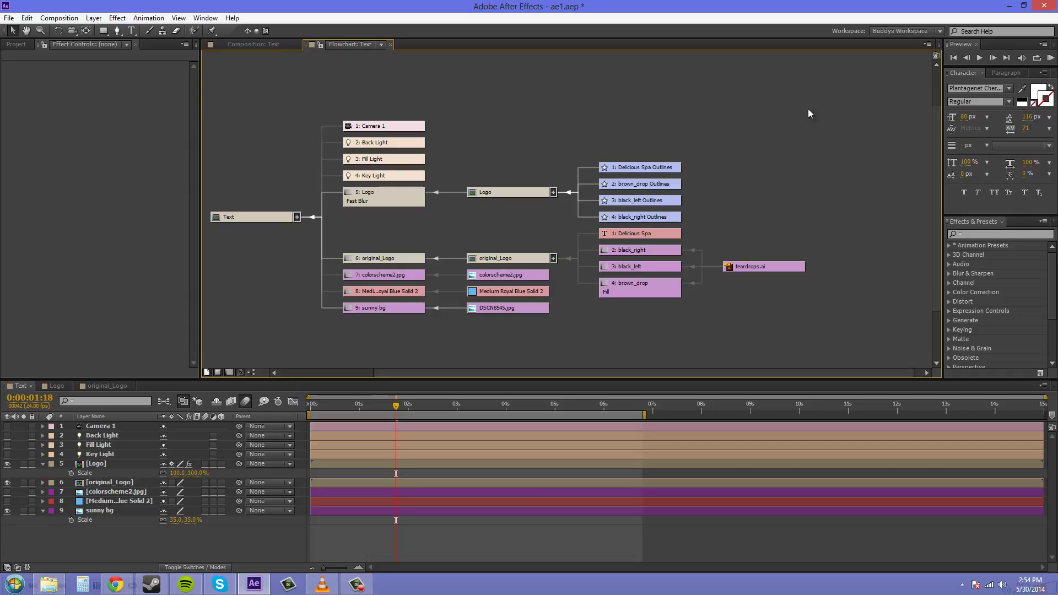
{"action": "left_click", "coordinate": [357, 584]}
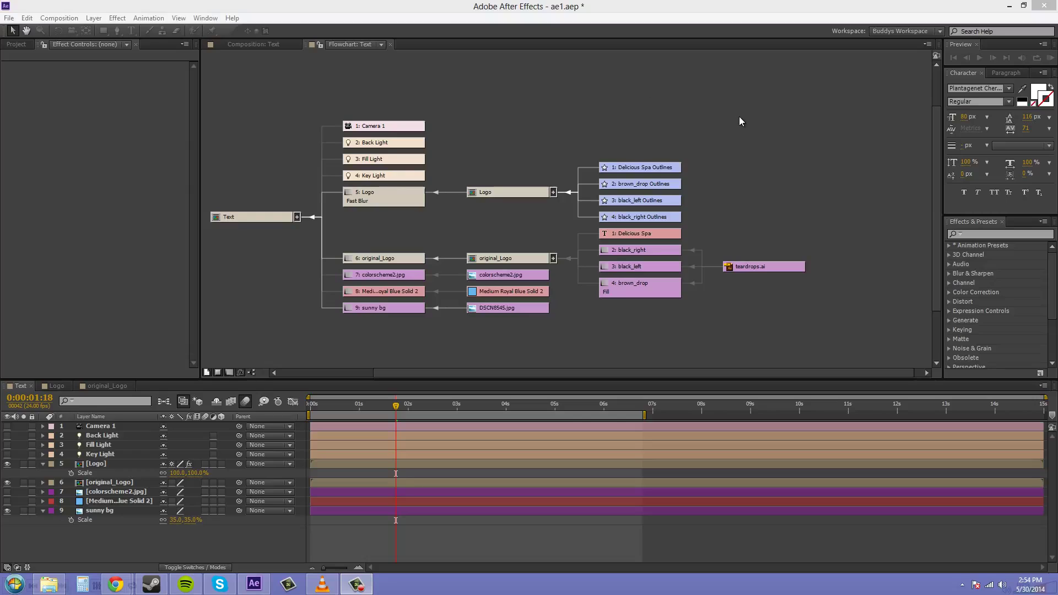